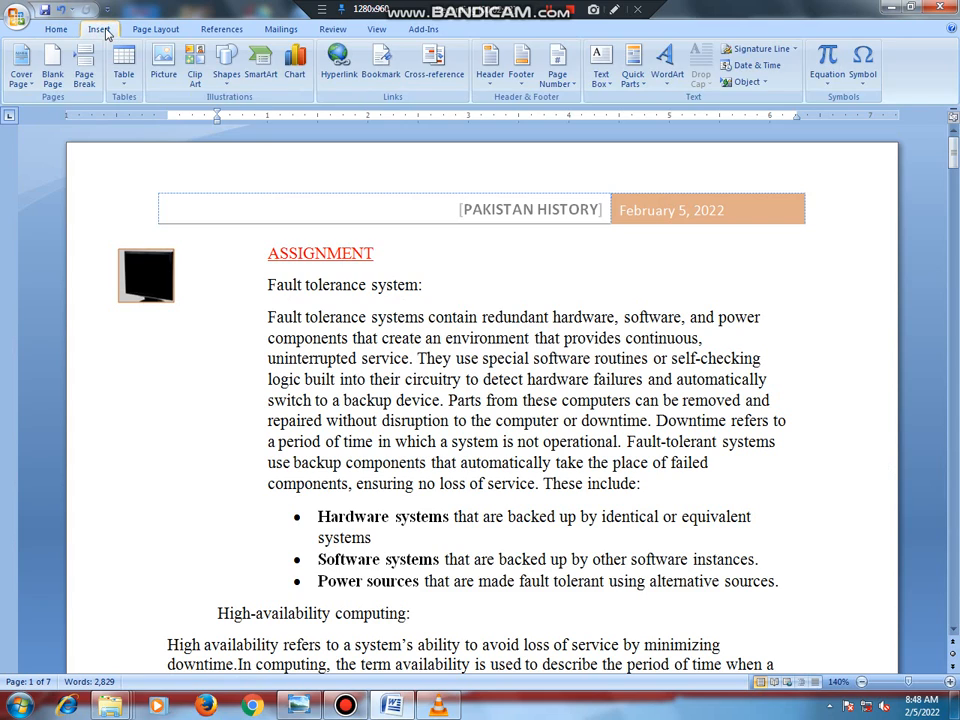
Open the document's existing page header for editing.
click(490, 70)
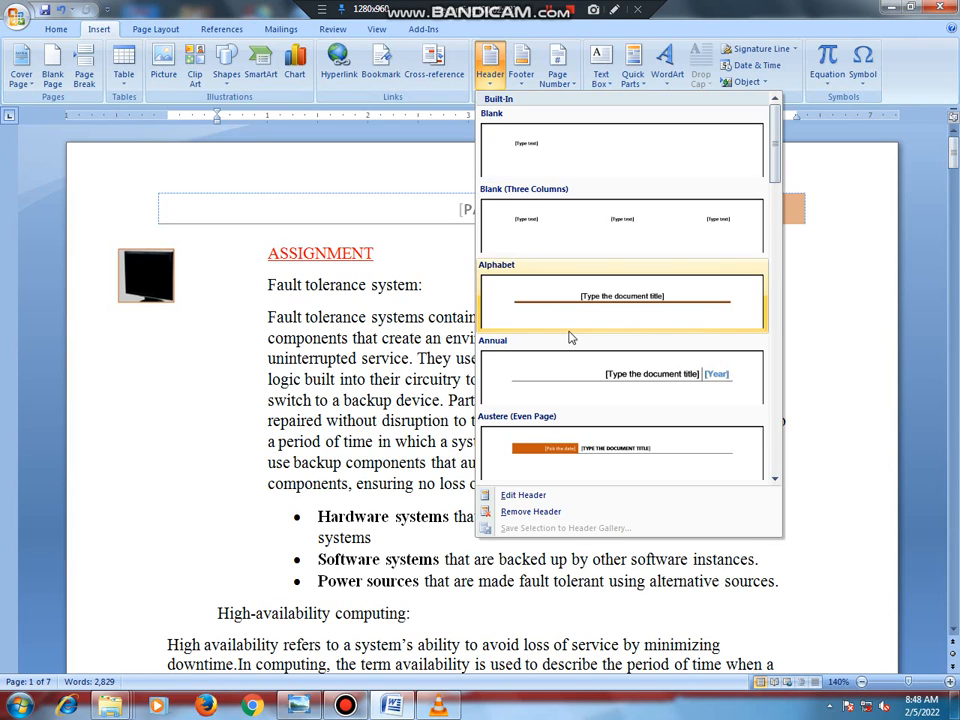
click(536, 501)
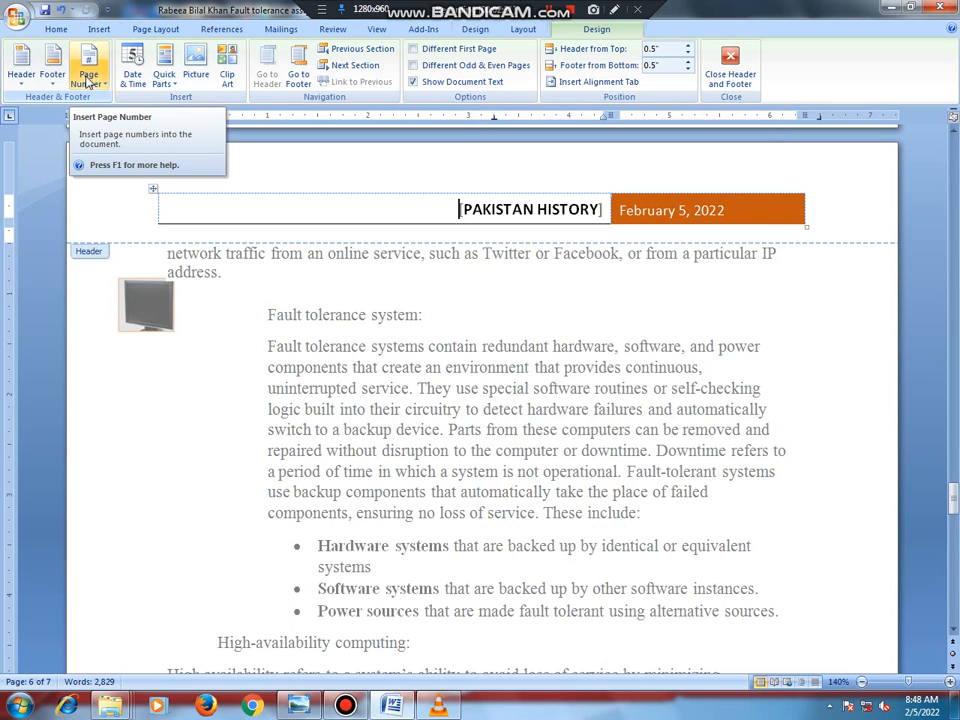
click(615, 11)
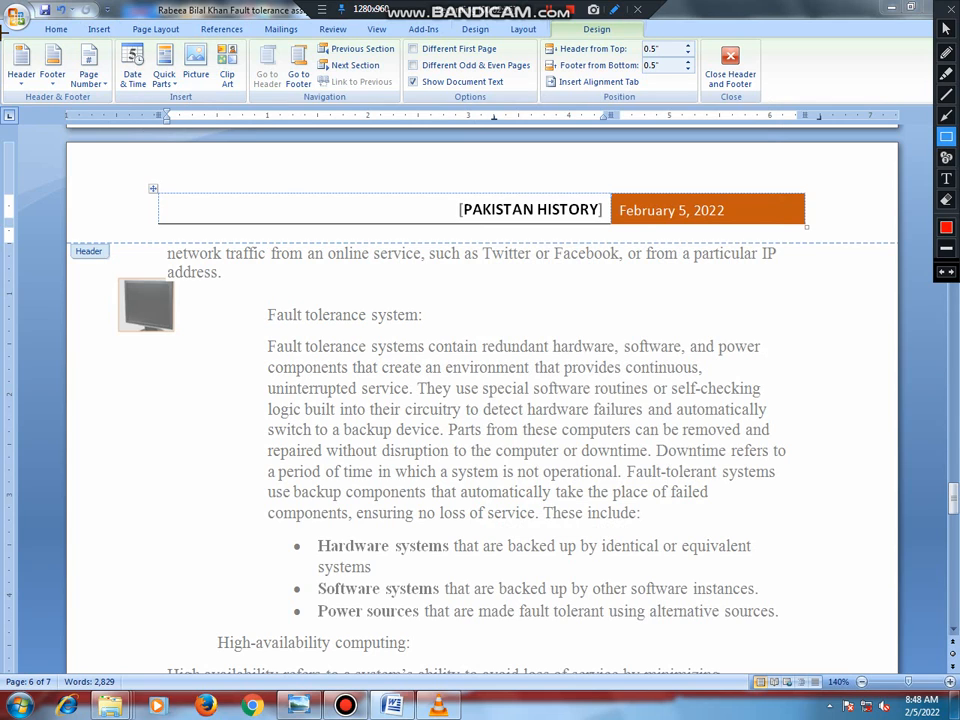
drag(2, 31, 777, 100)
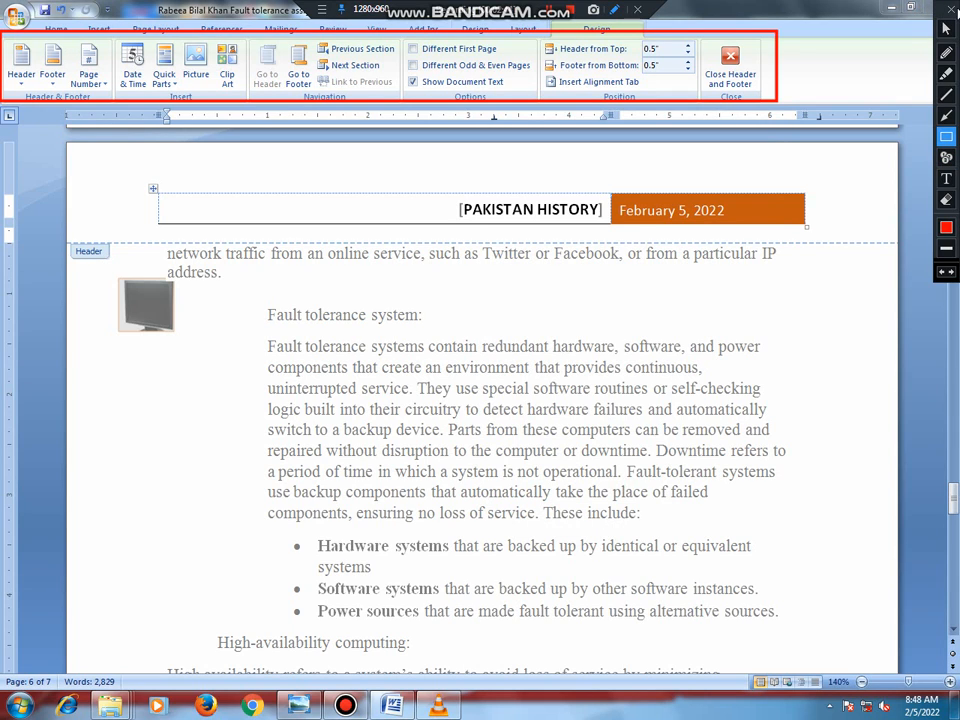
click(946, 8)
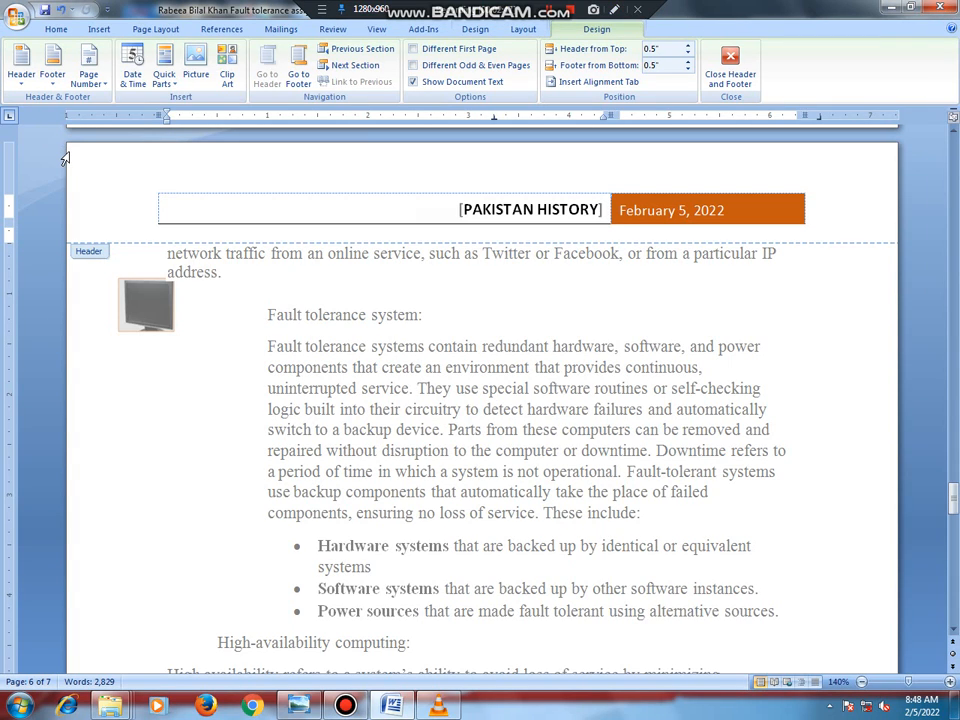
Insert page numbers at the bottom of the pages using the Scroll design.
click(100, 83)
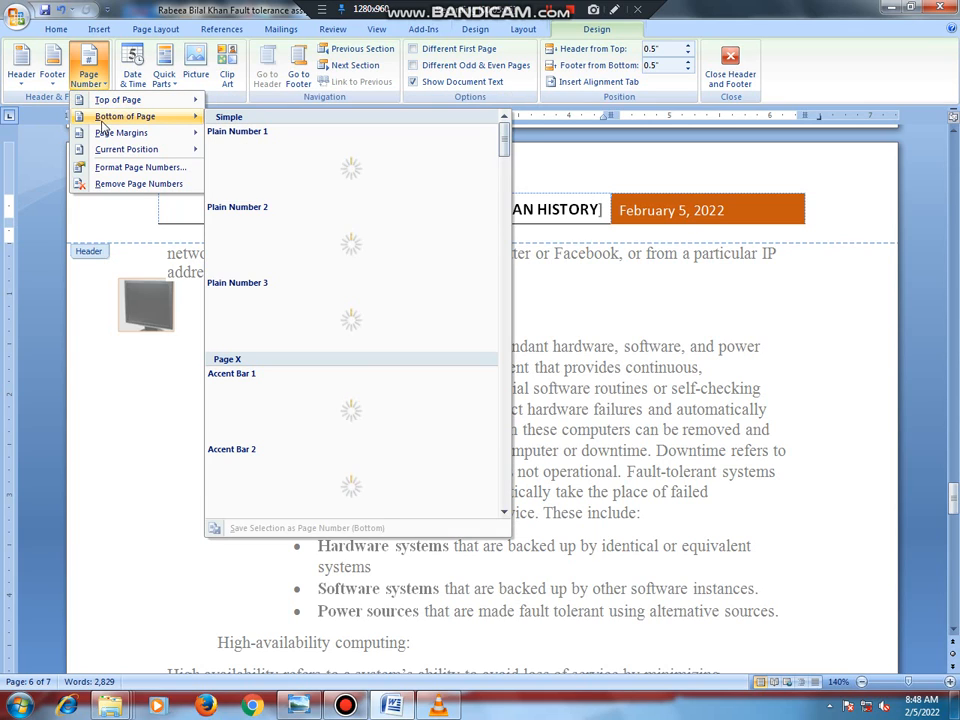
mouse_move(99, 137)
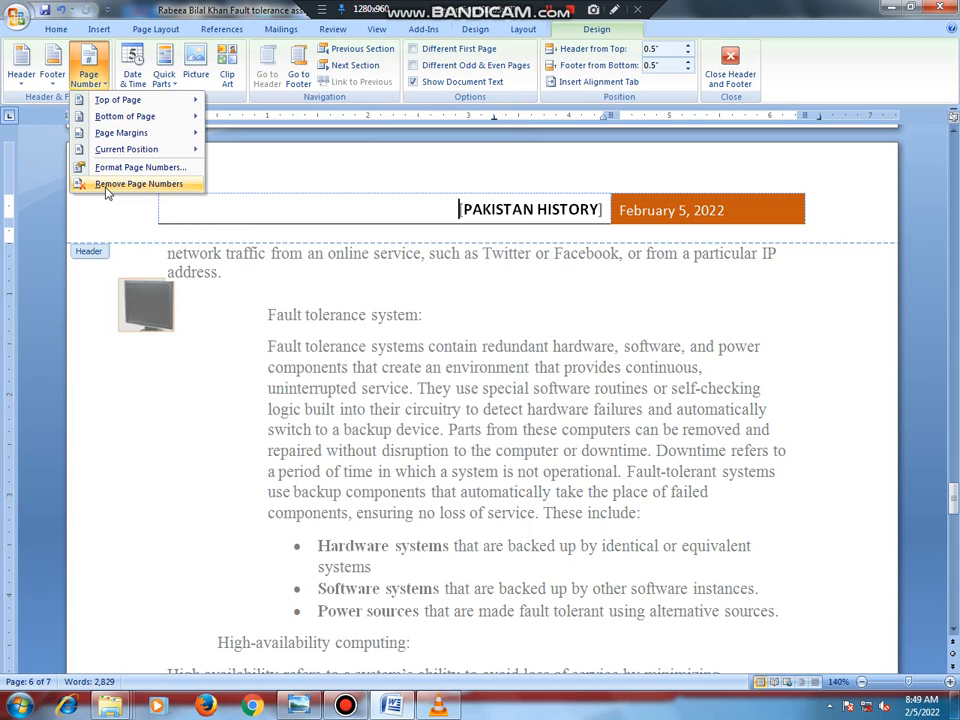
mouse_move(128, 105)
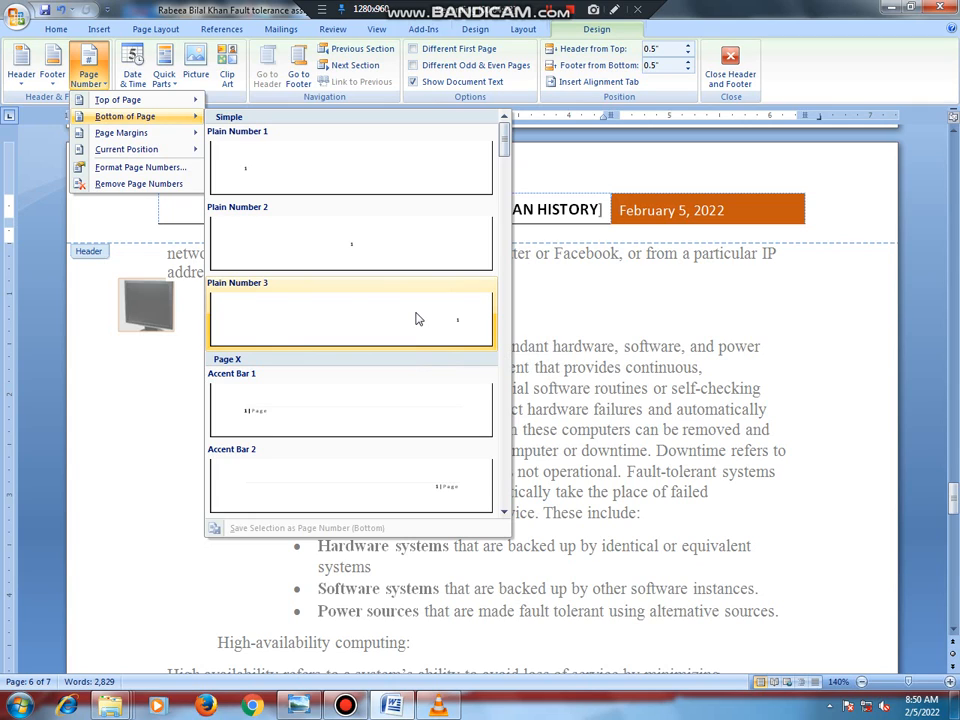
click(504, 513)
click(504, 513)
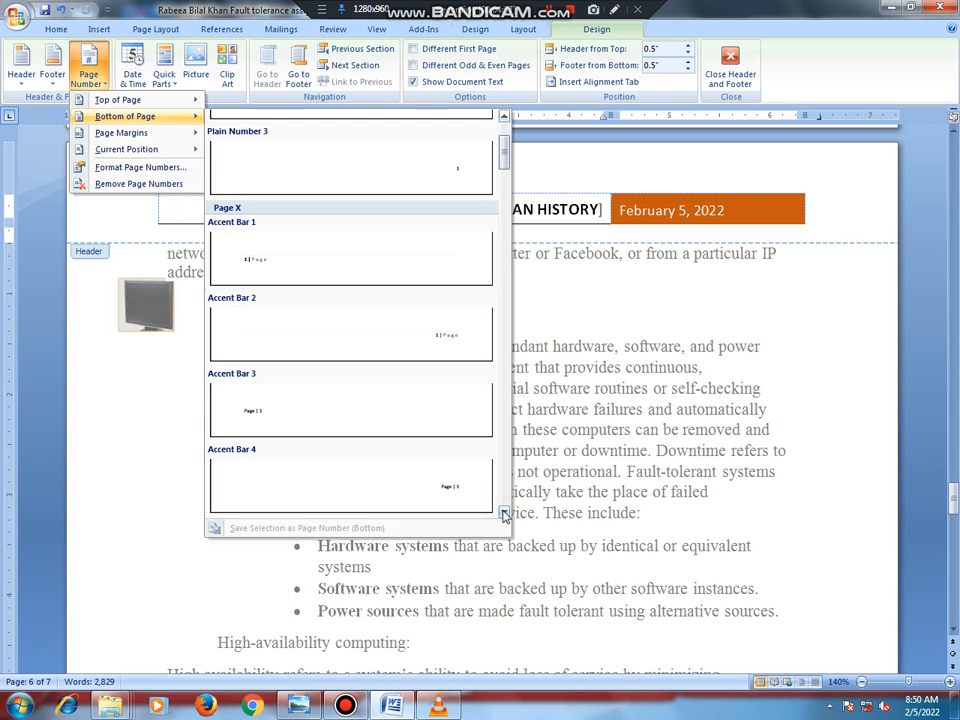
click(504, 513)
click(504, 513)
click(504, 513)
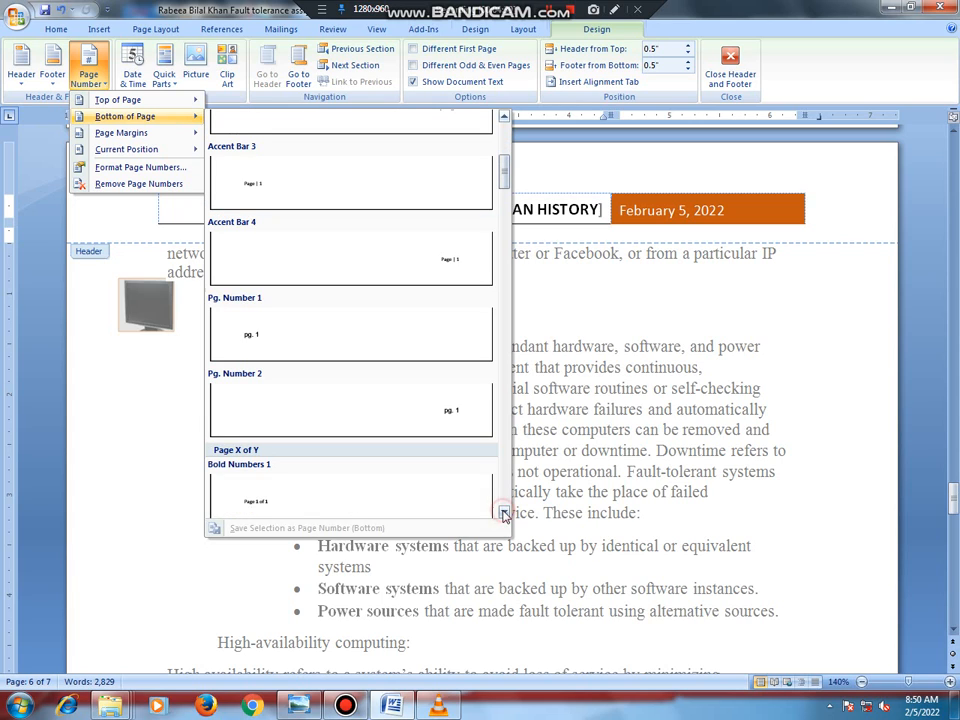
click(504, 513)
click(504, 513)
click(504, 513)
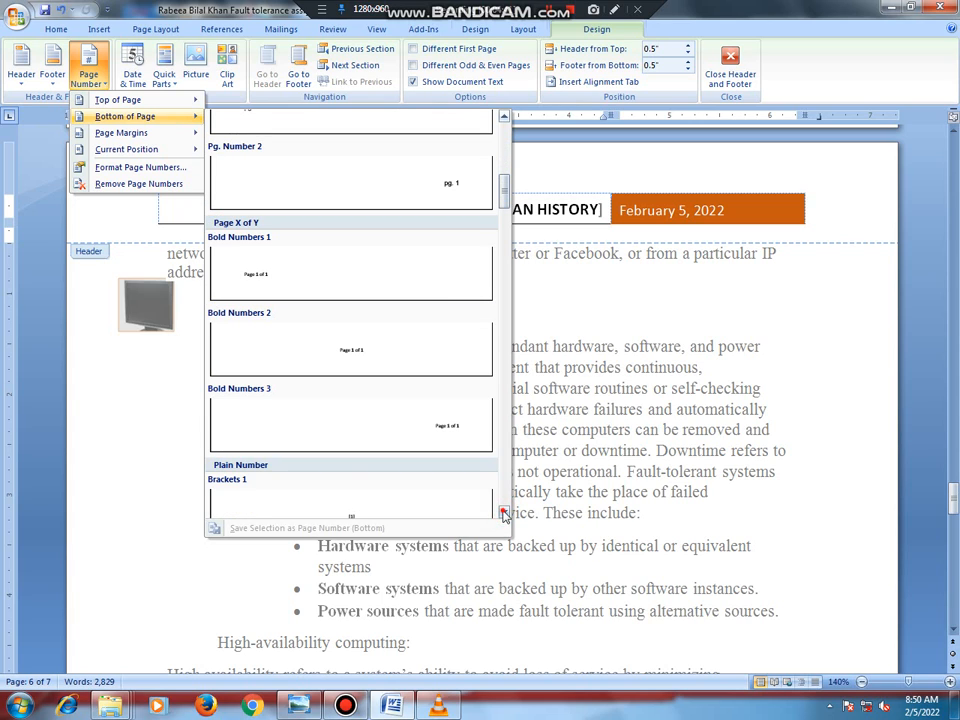
click(504, 513)
click(504, 513)
click(504, 513)
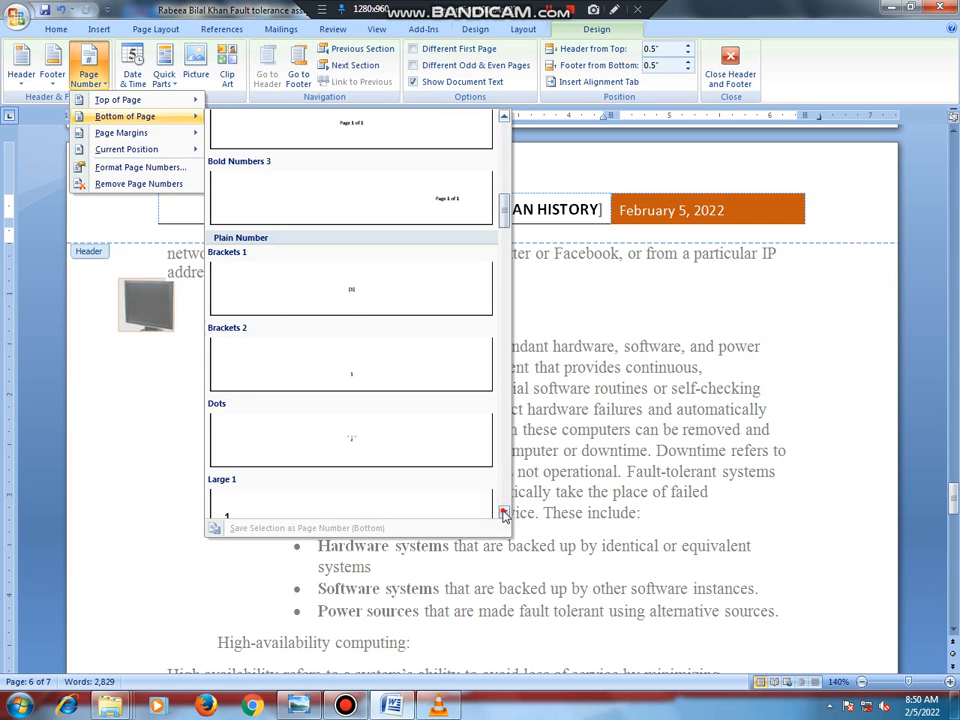
click(504, 513)
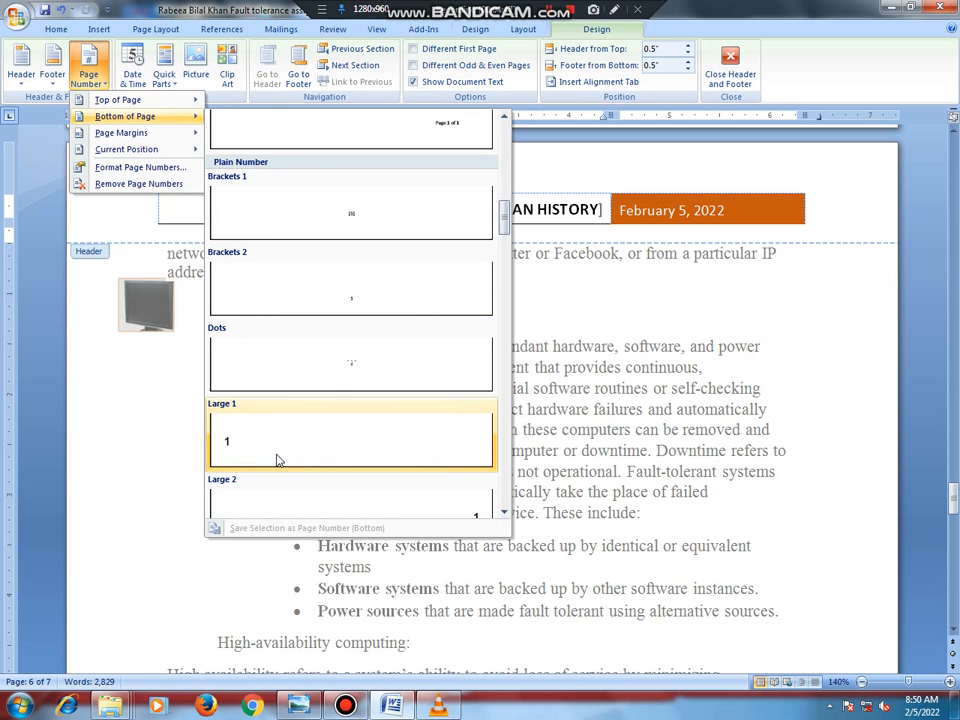
click(505, 513)
click(505, 513)
click(505, 513)
click(505, 513)
click(505, 513)
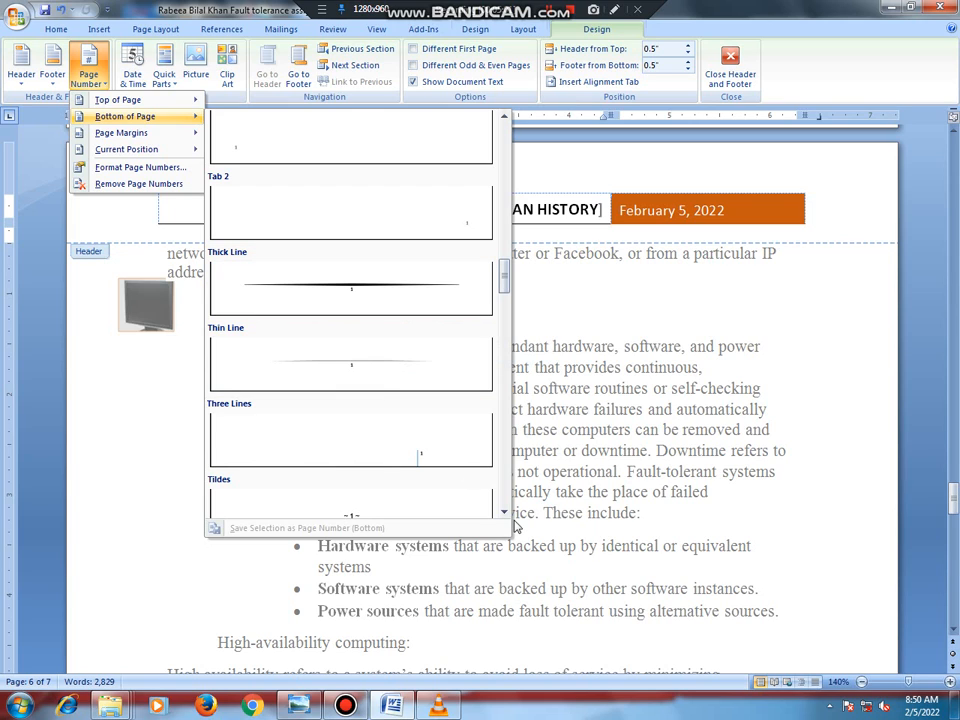
scroll(506, 517, down, 7)
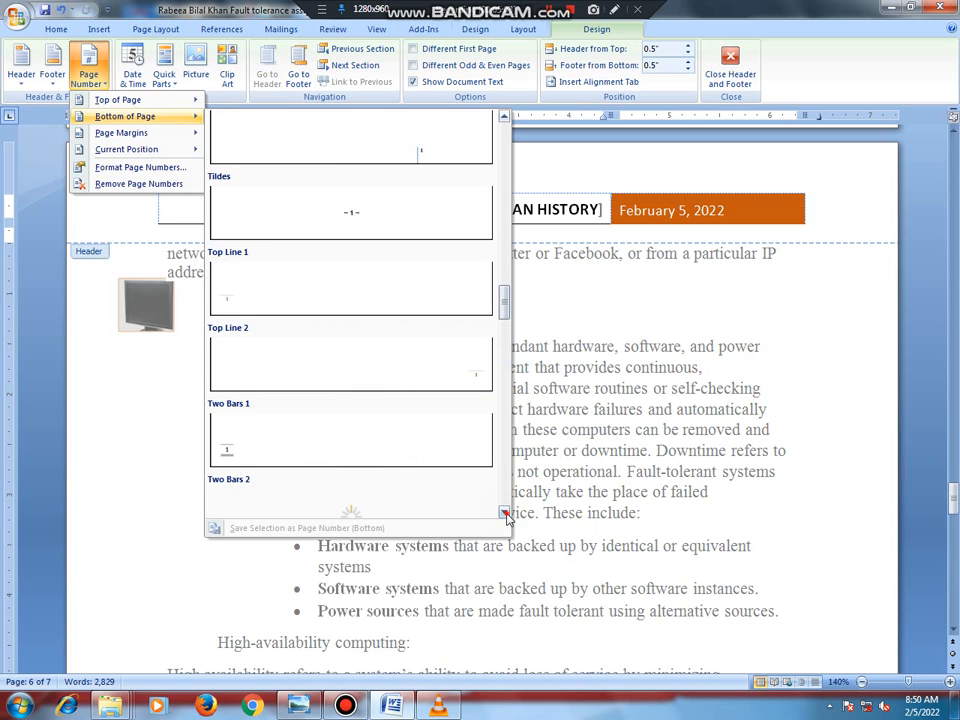
scroll(506, 517, down, 6)
scroll(506, 517, down, 6)
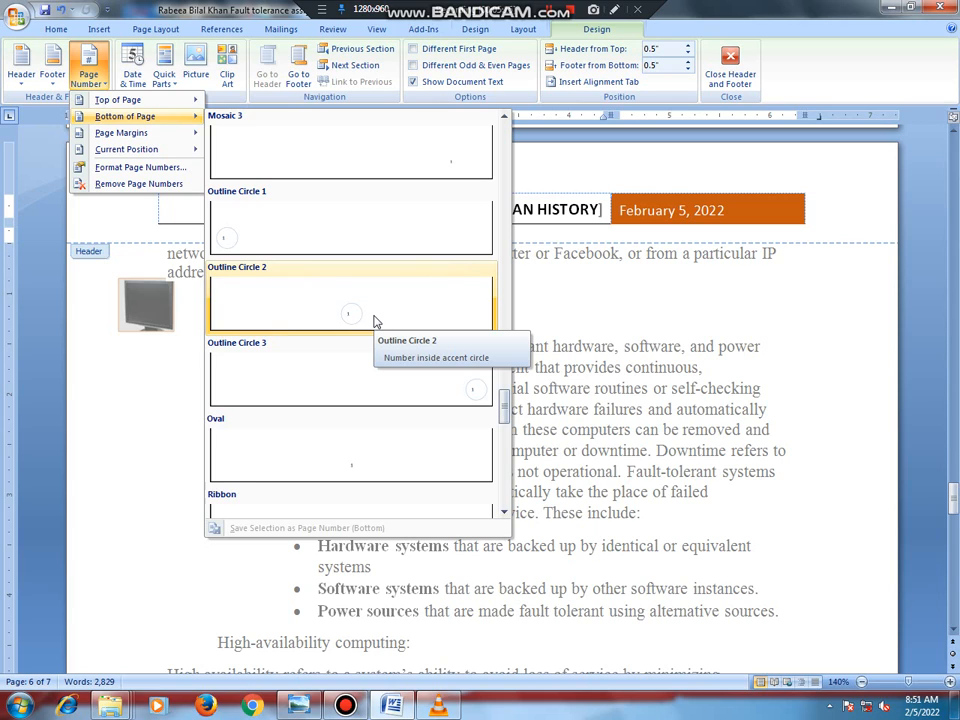
click(506, 515)
click(506, 515)
click(506, 515)
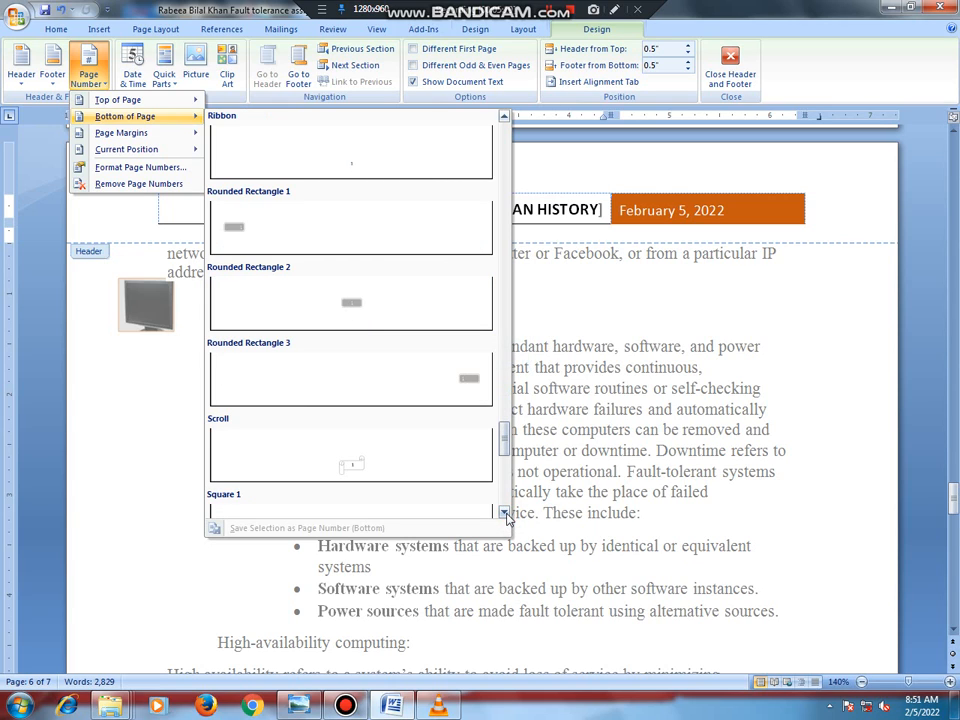
click(507, 516)
click(507, 516)
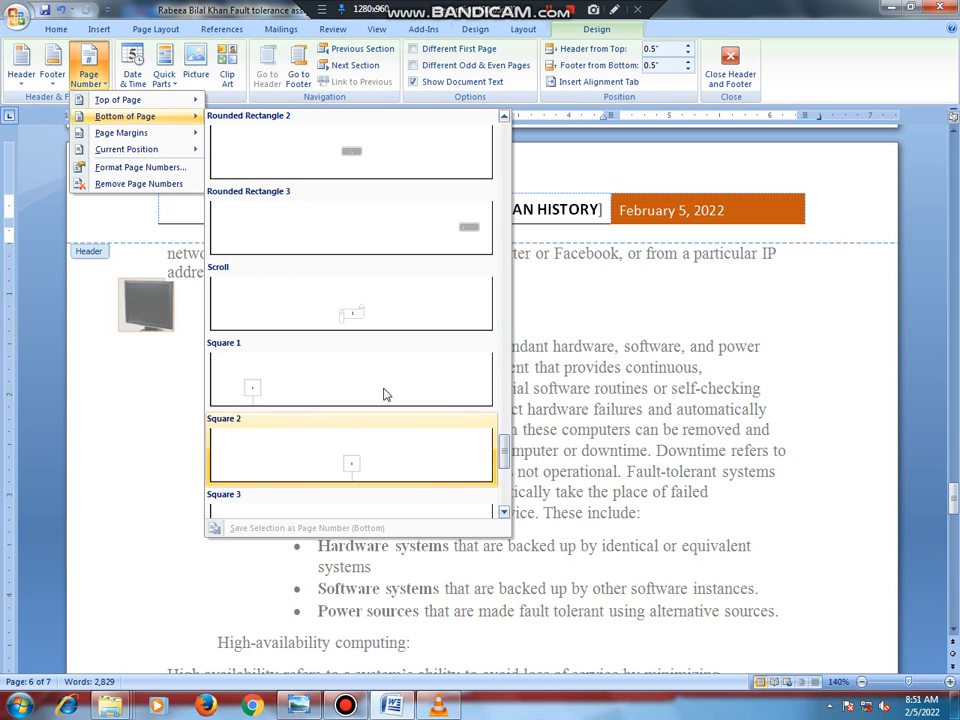
click(366, 303)
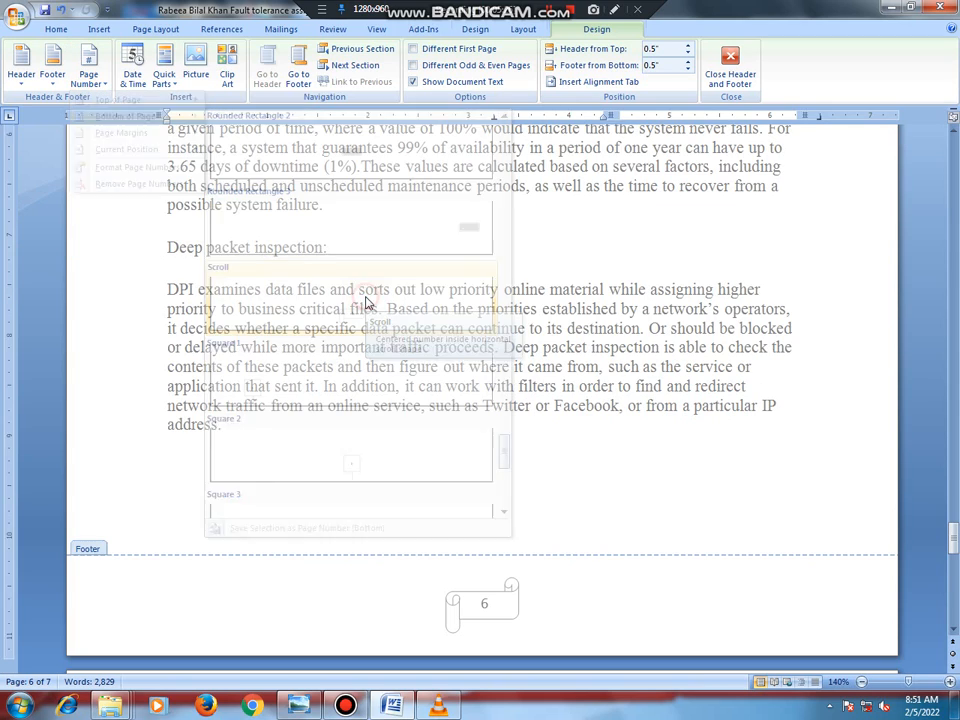
Leave header and footer editing and look through the pages to check the numbering, ending at page 1.
scroll(400, 437, up, 3)
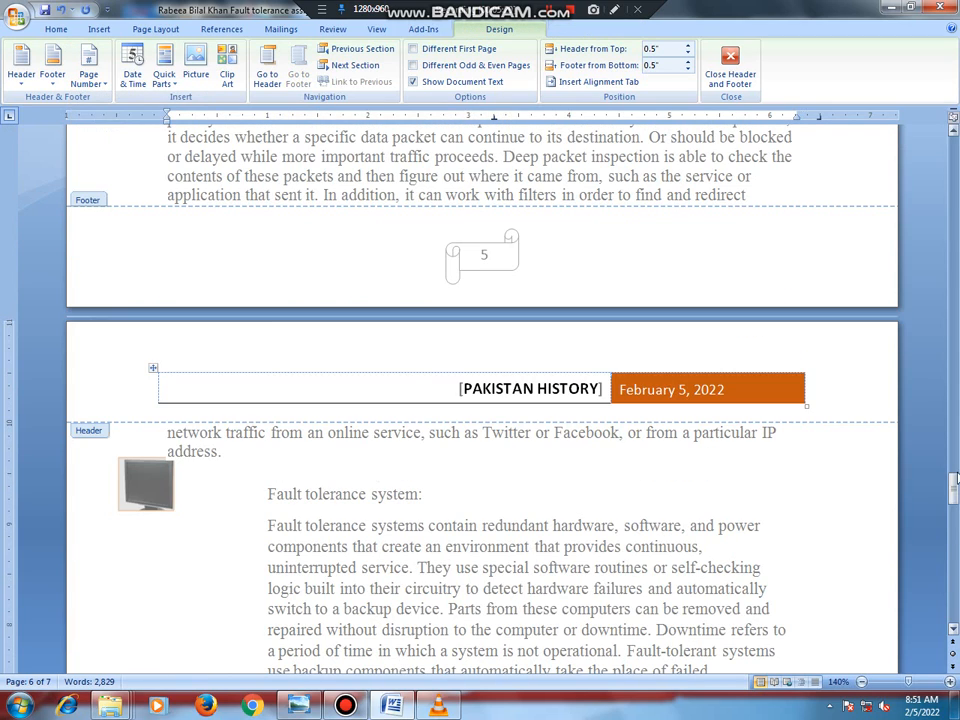
drag(953, 489, 953, 147)
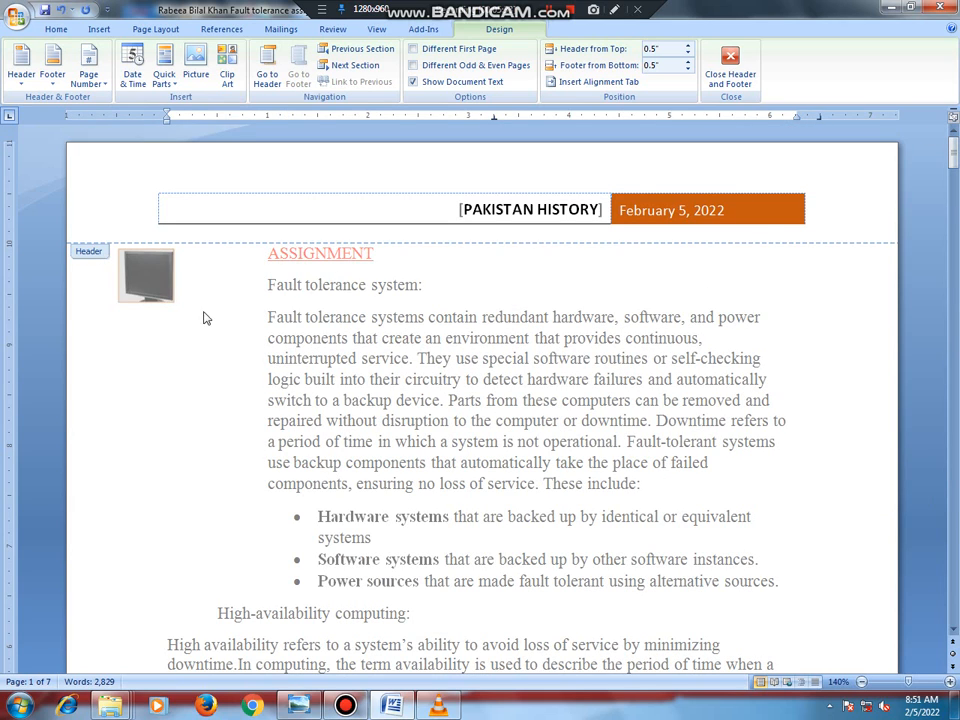
click(214, 241)
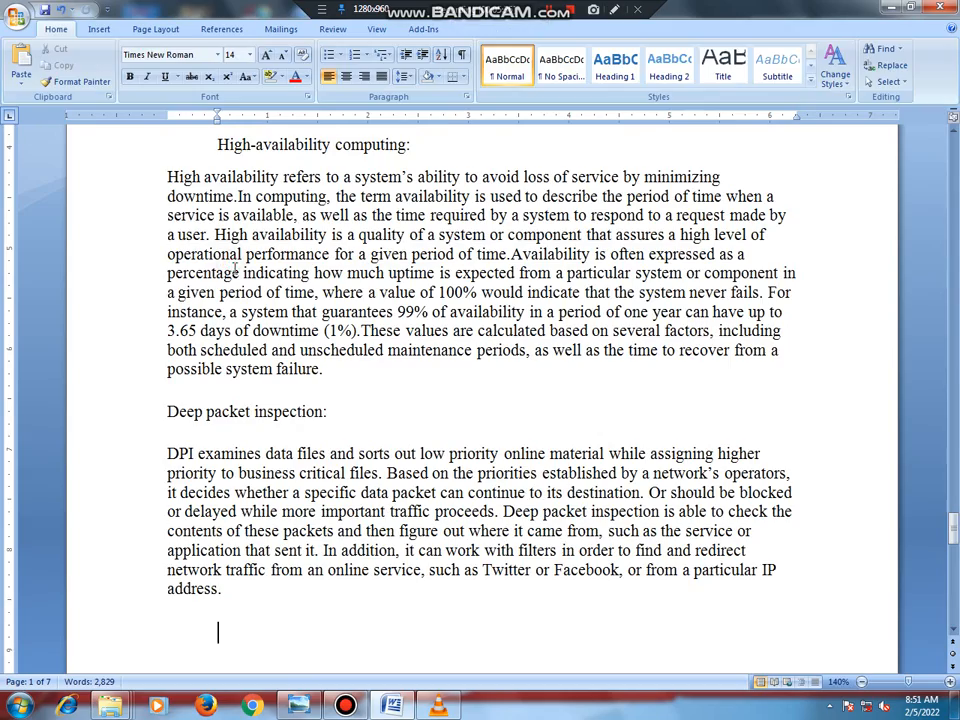
scroll(426, 429, down, 3)
scroll(426, 429, up, 12)
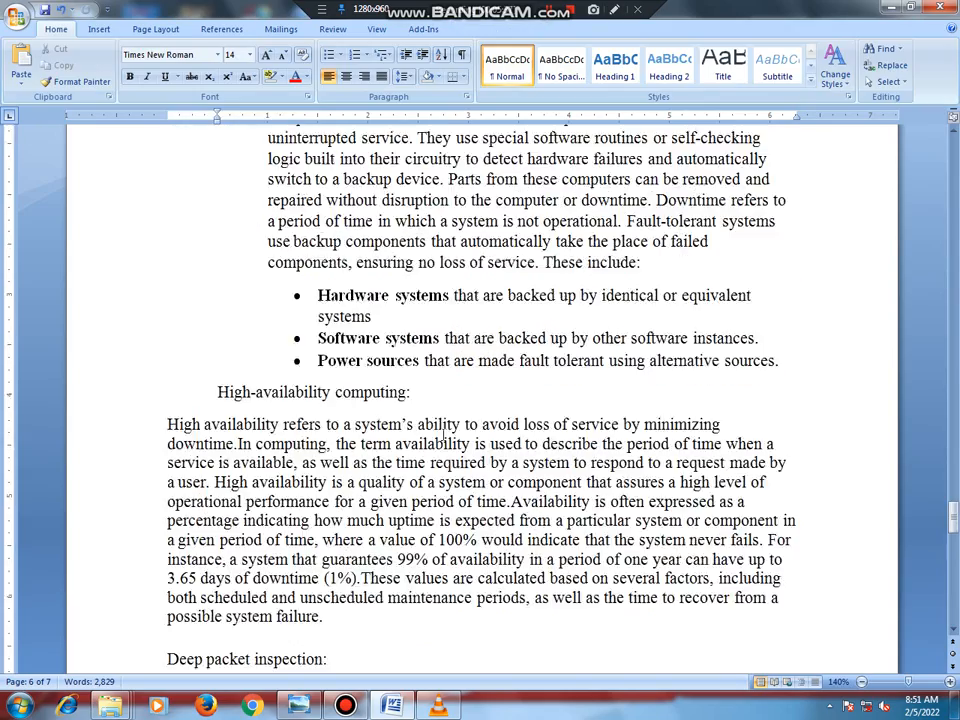
scroll(516, 392, down, 5)
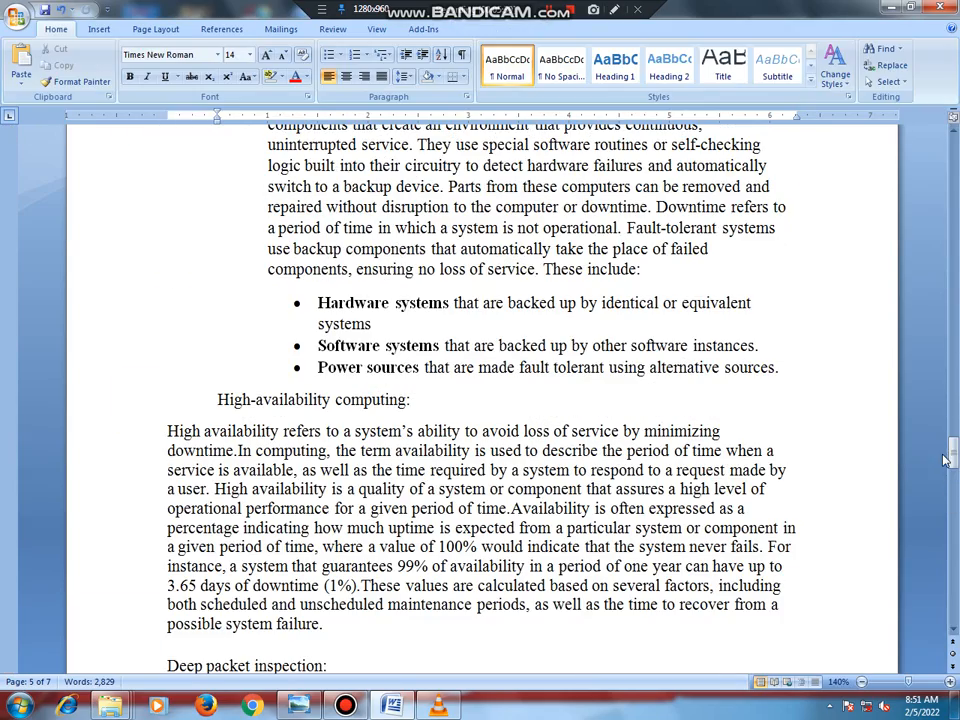
drag(953, 452, 950, 130)
click(251, 279)
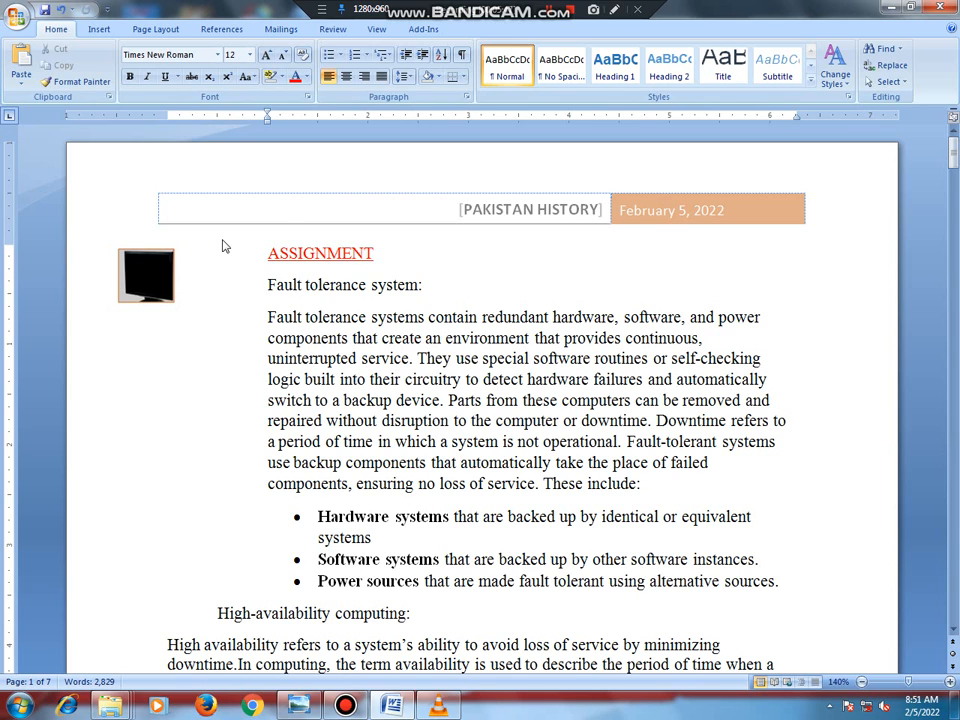
Clear the title and date text from the header table on page 1.
double_click(298, 197)
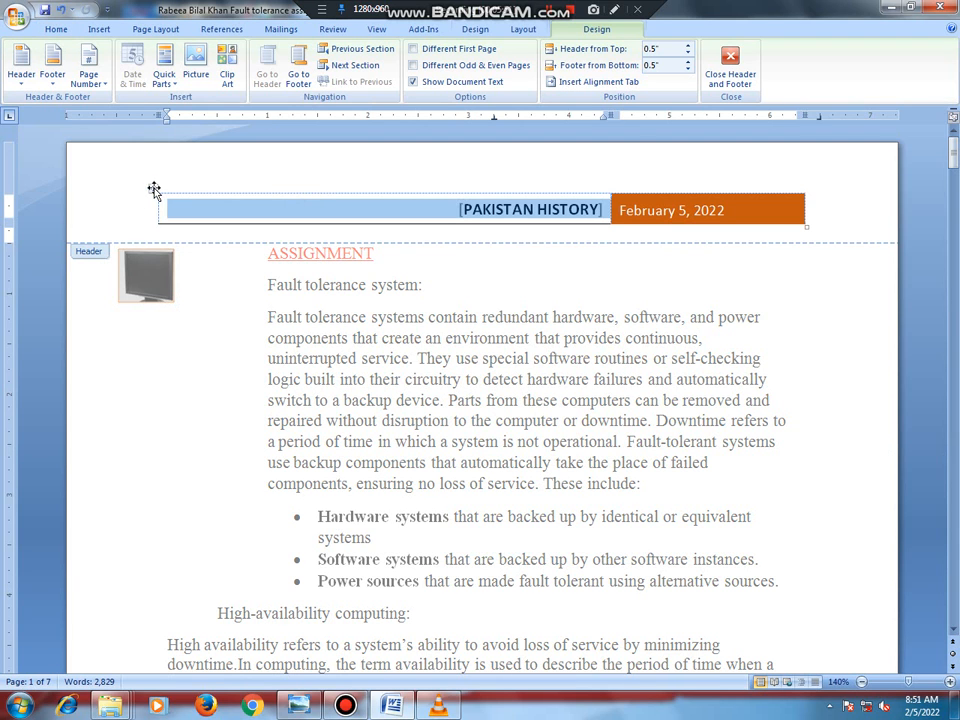
click(153, 189)
key(Delete)
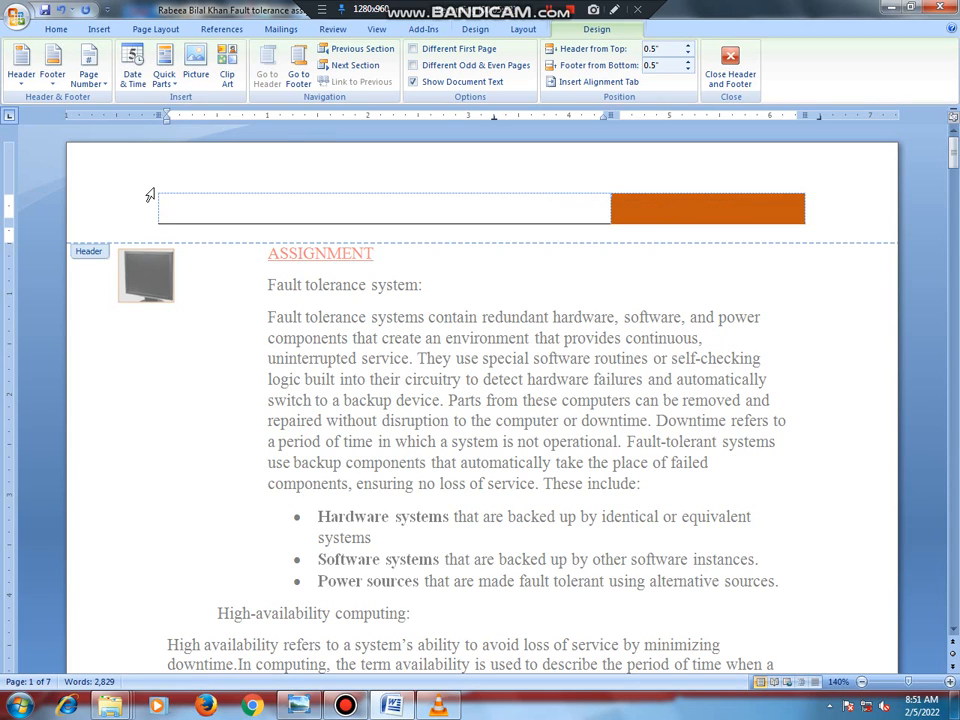
Insert a Plain Number page number at the current position in the header's title cell.
click(84, 68)
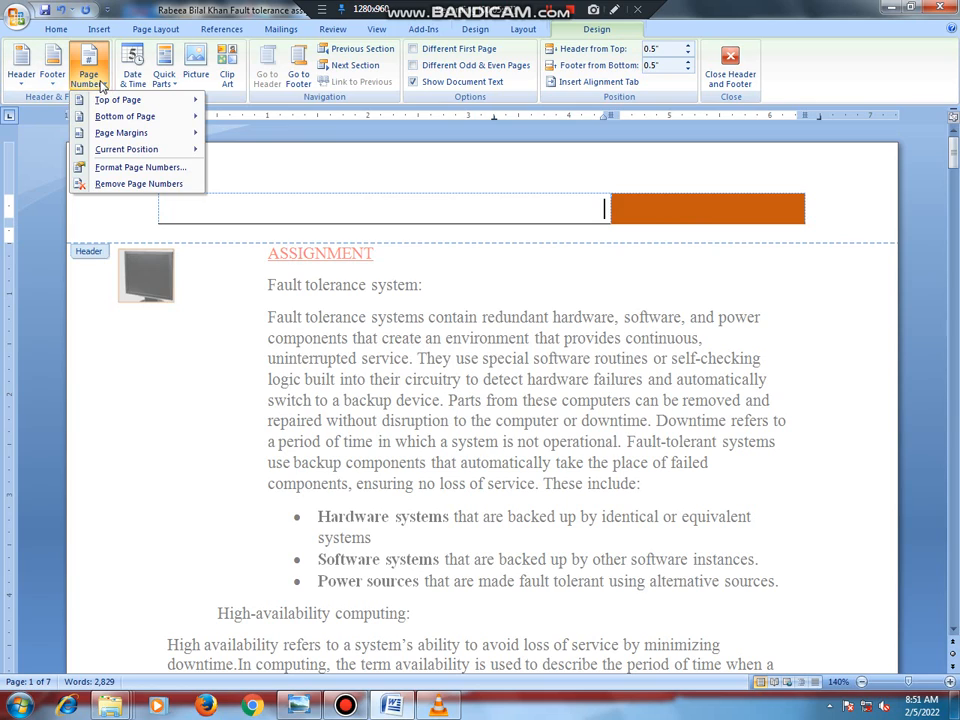
mouse_move(128, 108)
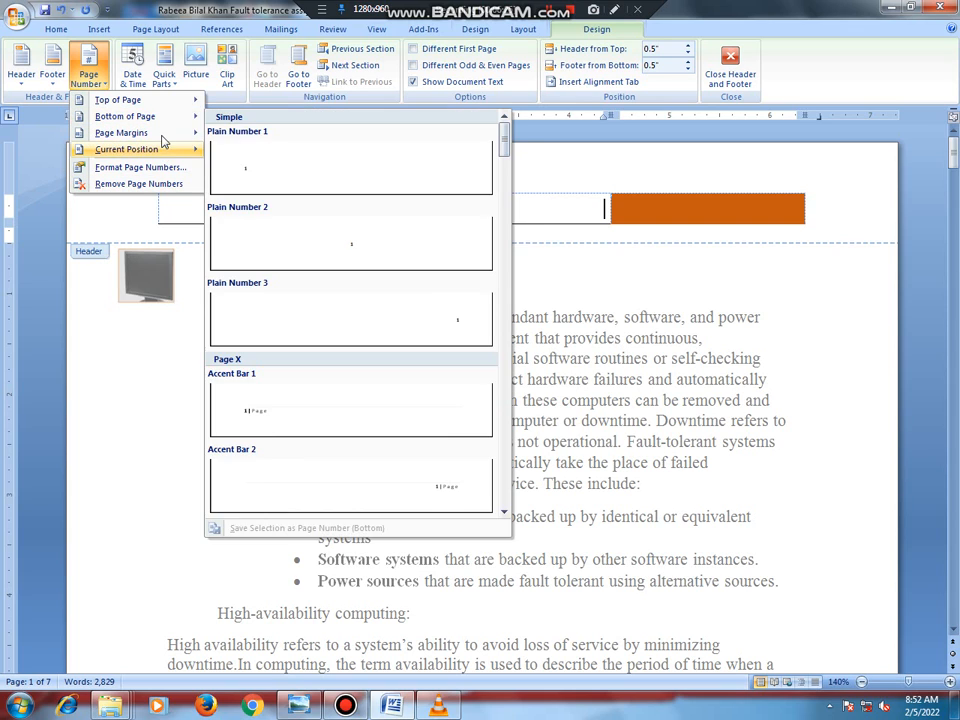
mouse_move(162, 136)
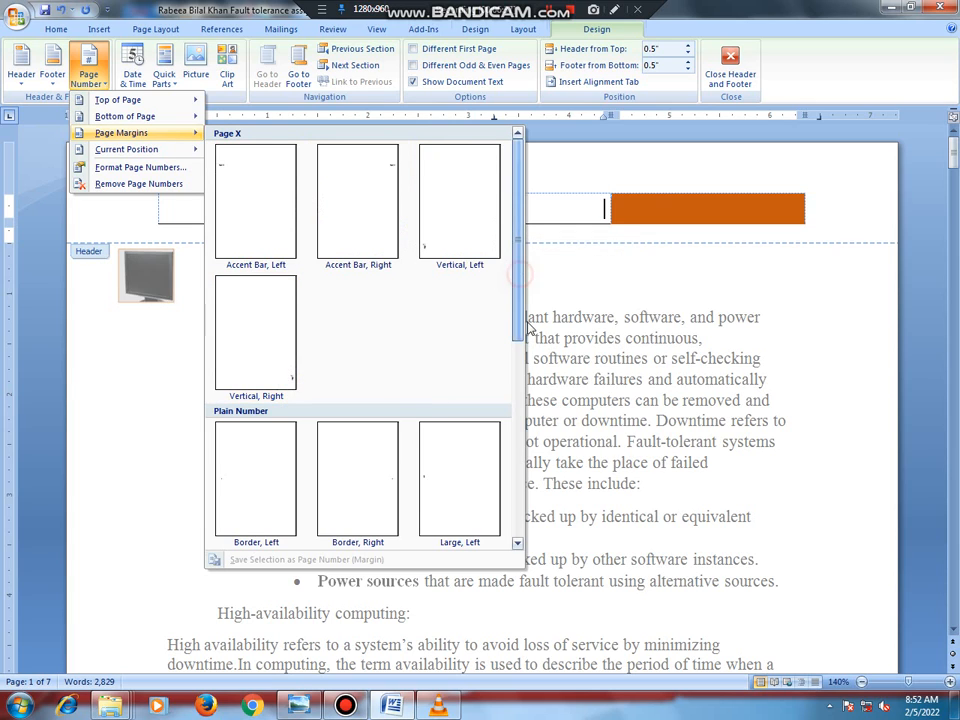
scroll(530, 330, down, 3)
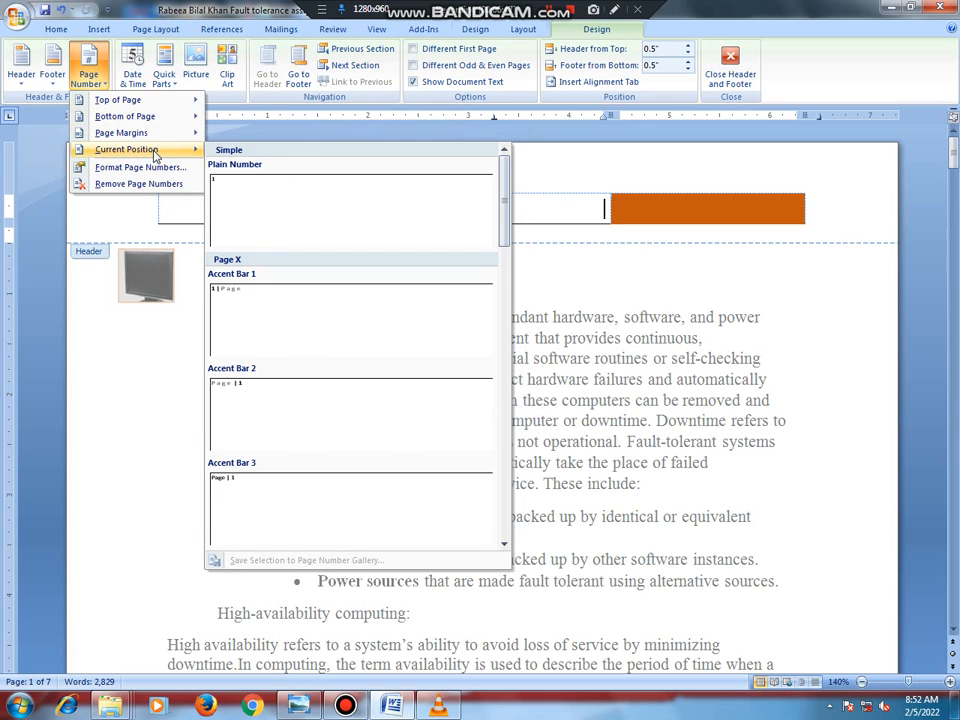
click(264, 200)
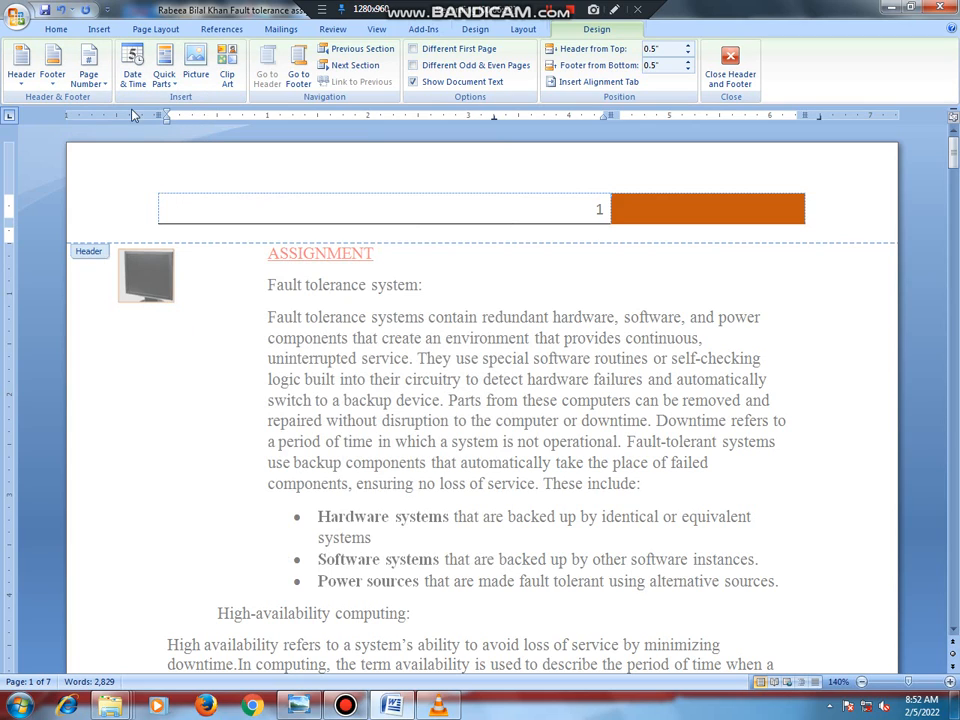
Set the page numbering to start at 4, keeping the 1, 2, 3 number format.
click(92, 76)
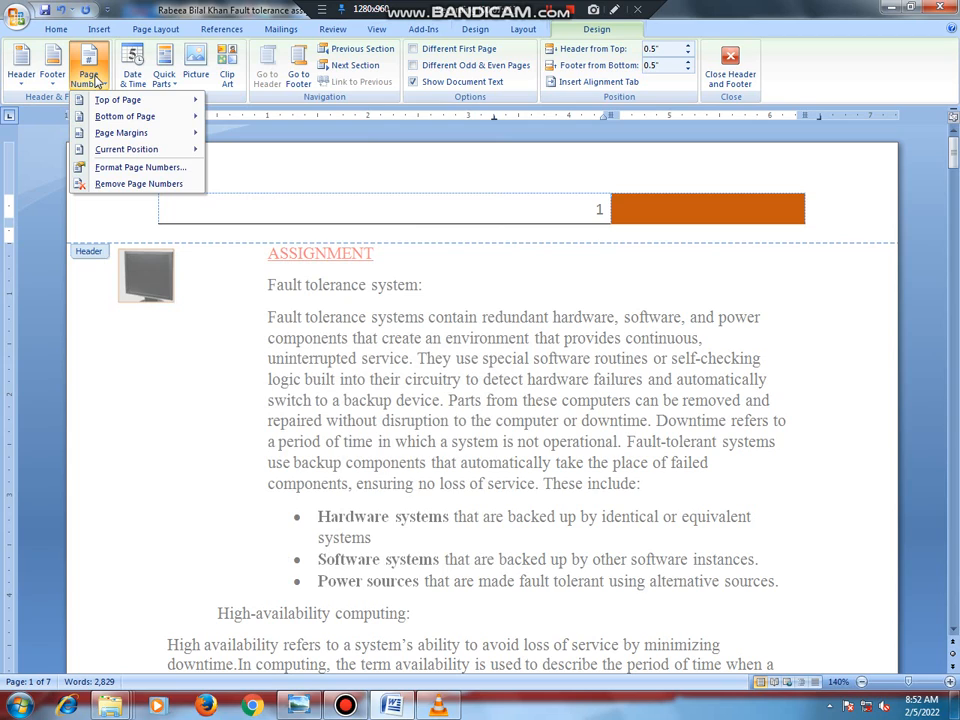
click(165, 172)
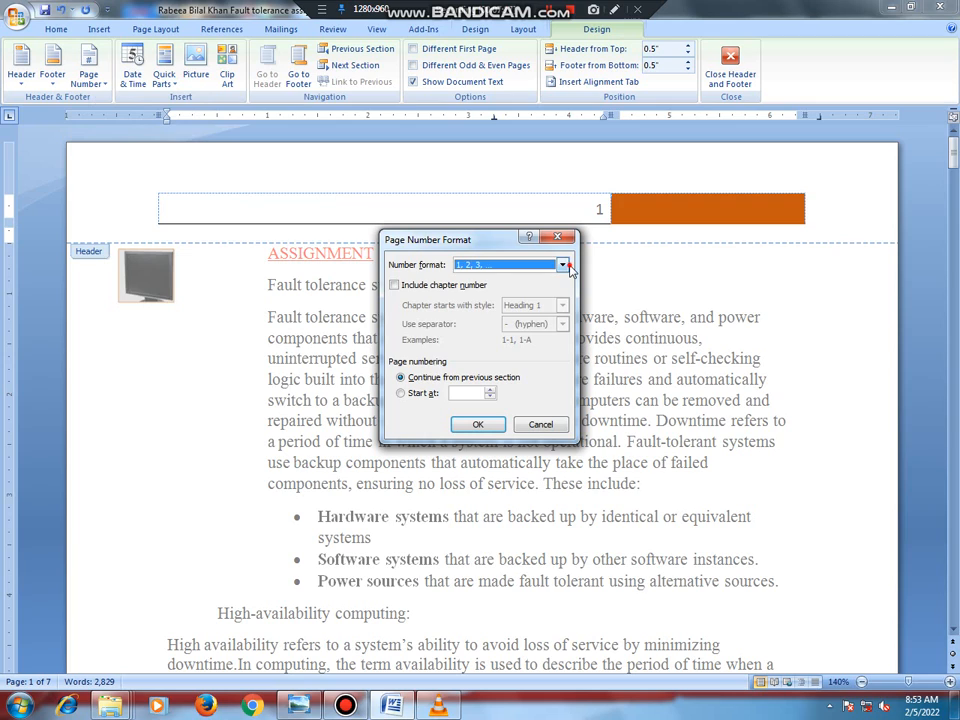
click(563, 266)
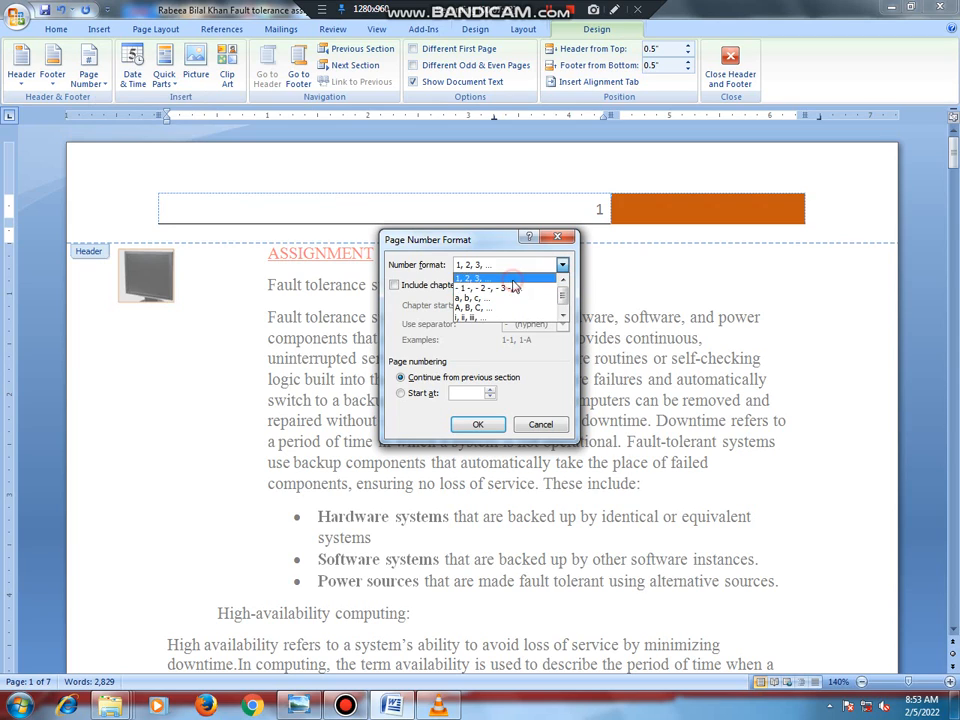
key(Escape)
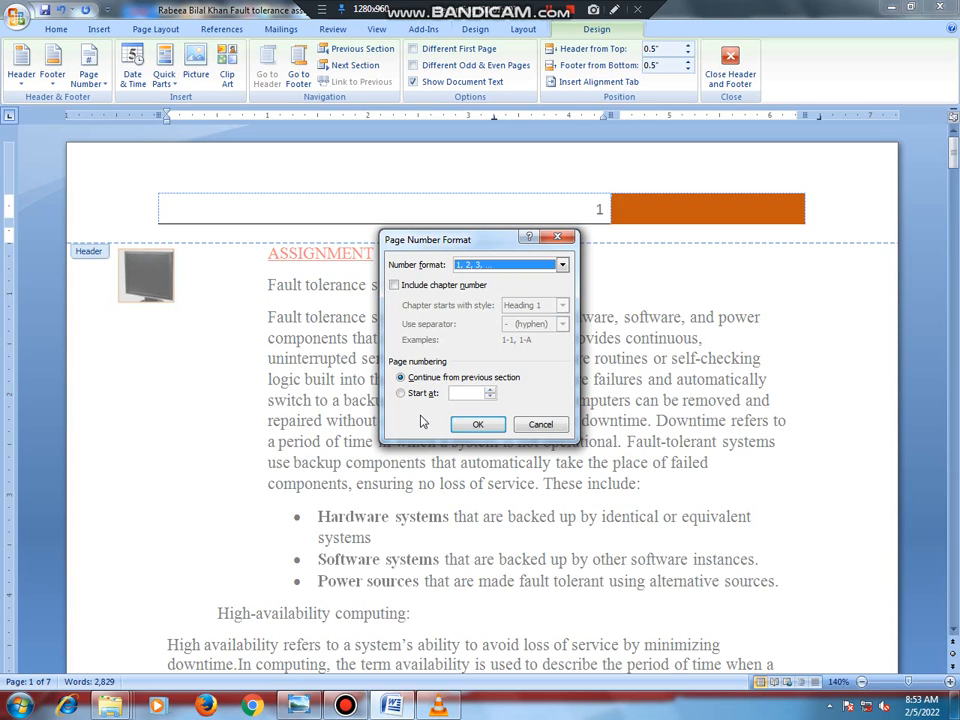
click(401, 393)
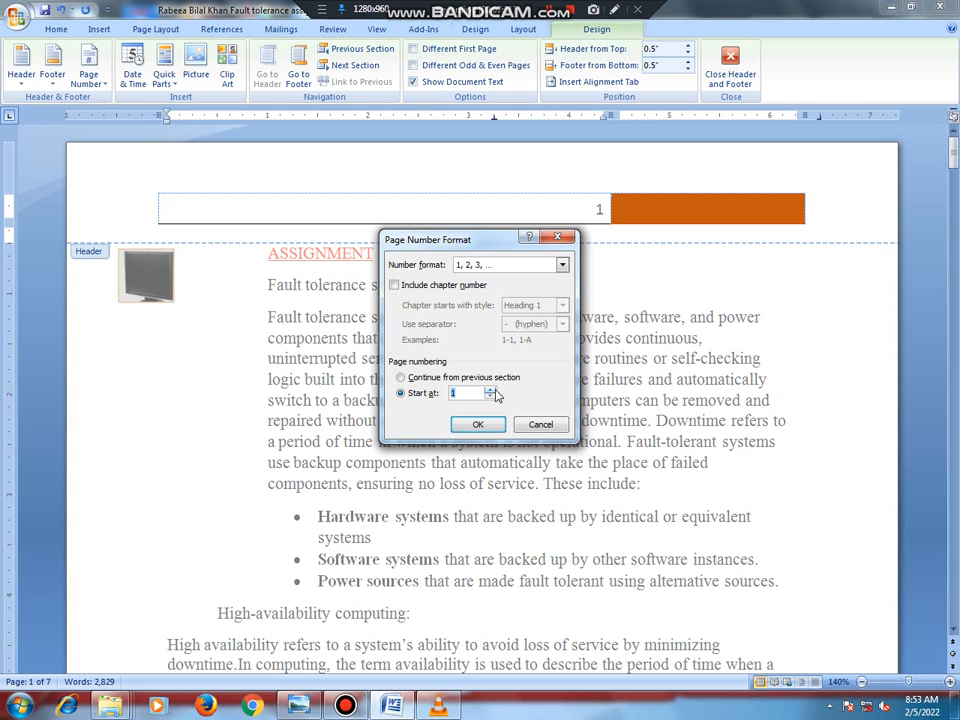
click(491, 390)
click(491, 390)
click(491, 390)
click(479, 424)
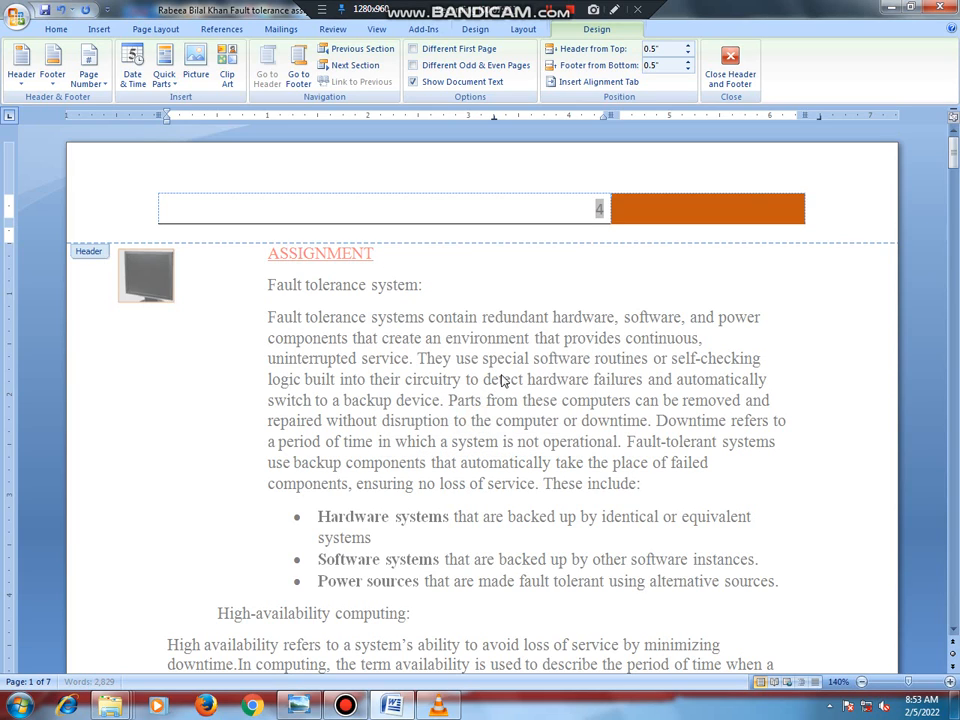
Examine the page numbers in the headers and footers of the first three pages, returning to the header on page 1.
click(582, 208)
click(609, 213)
drag(600, 208, 573, 208)
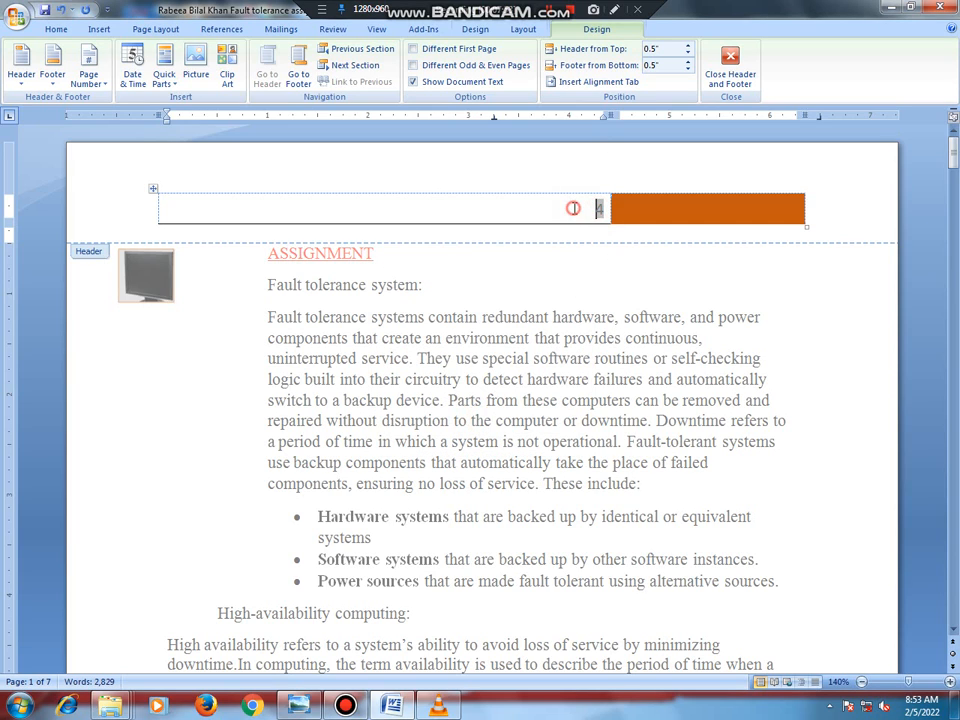
click(614, 9)
drag(561, 170, 638, 223)
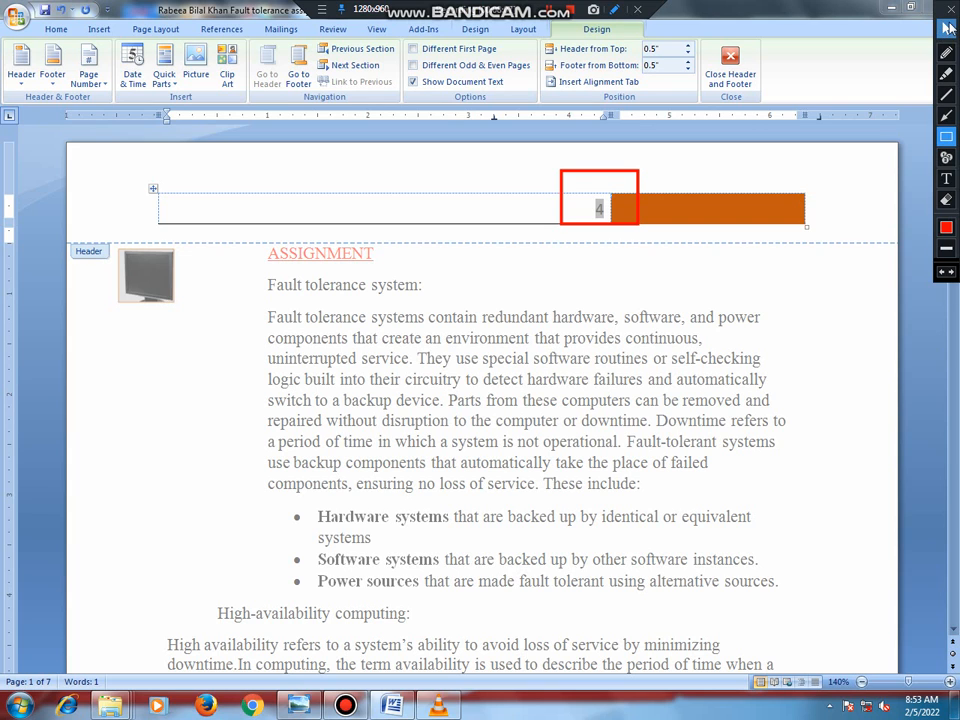
click(951, 10)
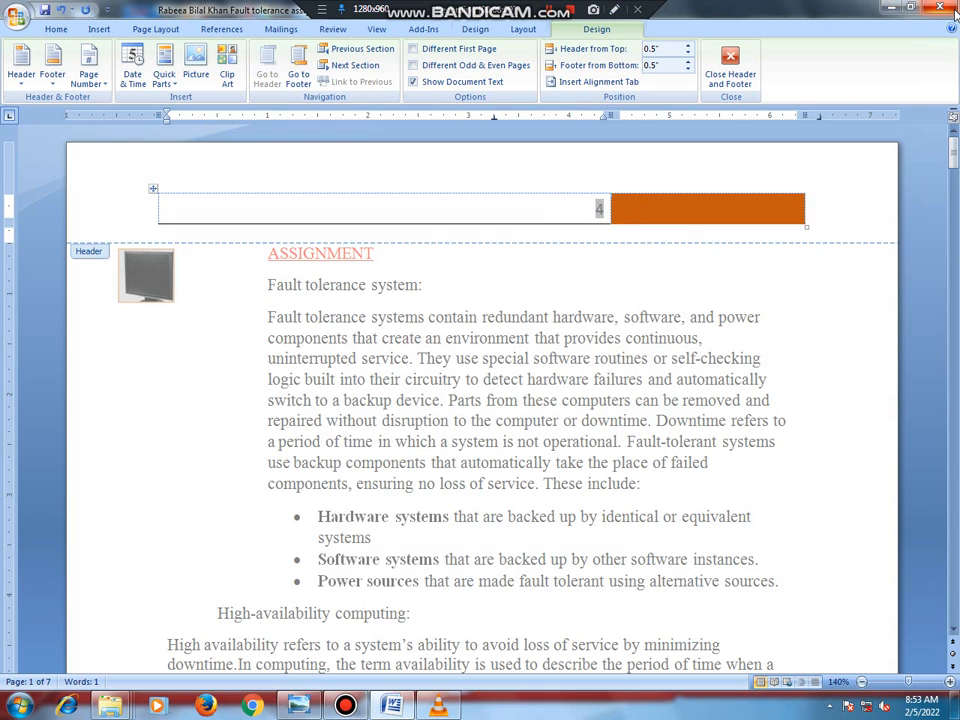
scroll(695, 229, down, 15)
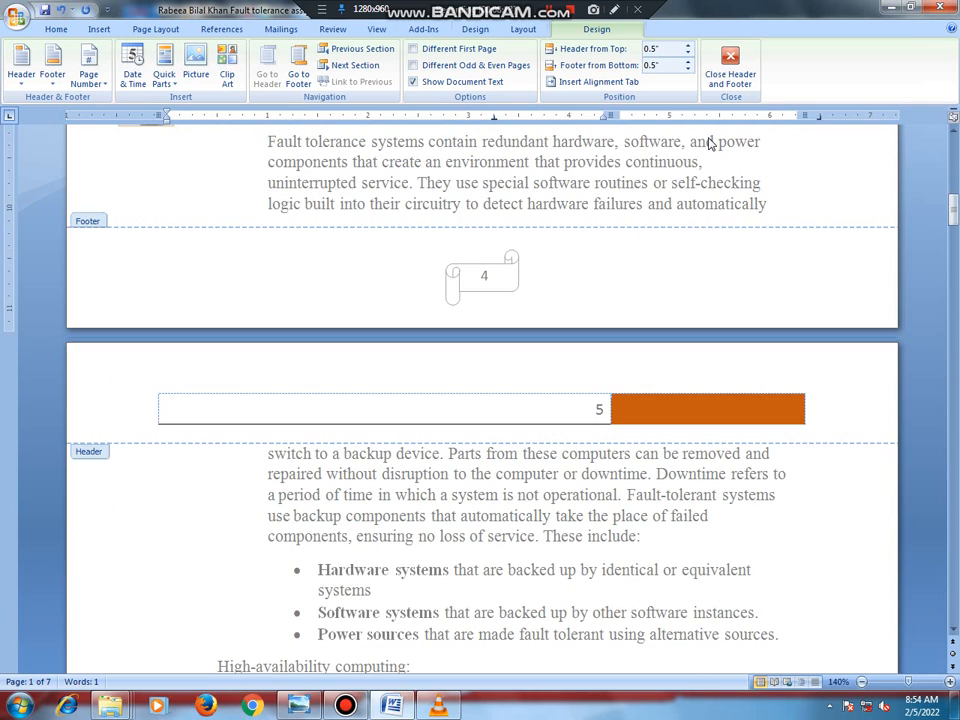
click(615, 10)
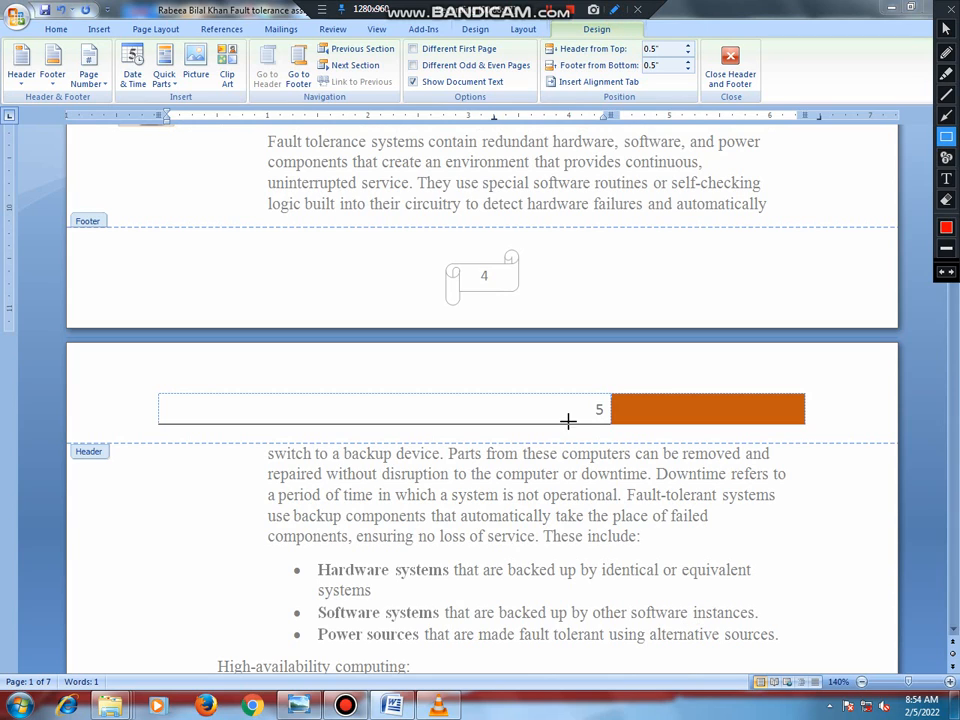
drag(550, 378, 706, 434)
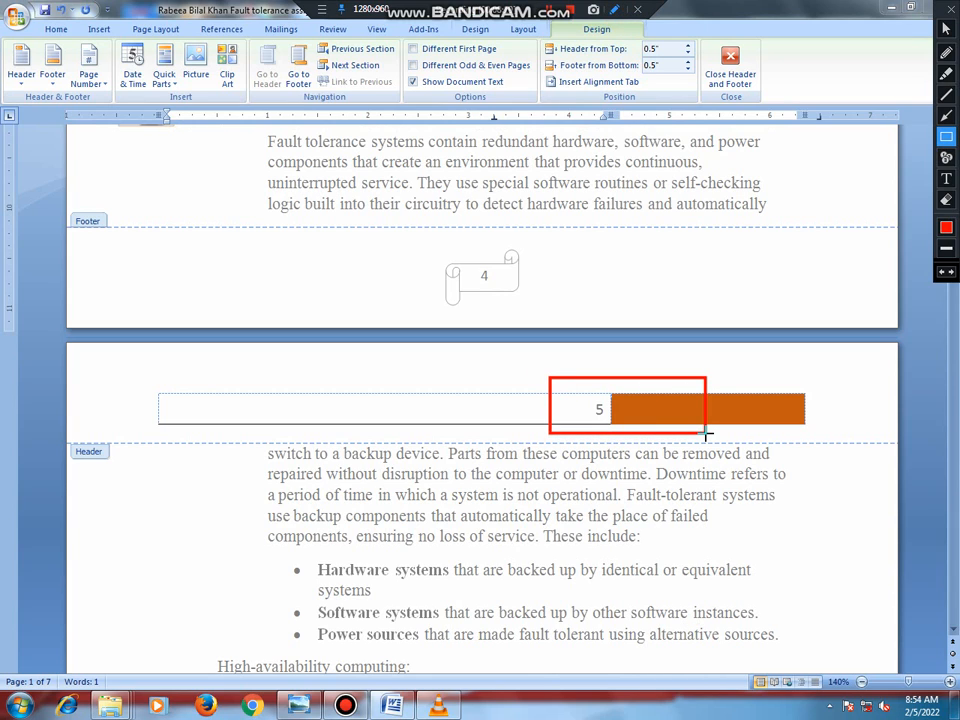
click(951, 9)
scroll(782, 240, down, 8)
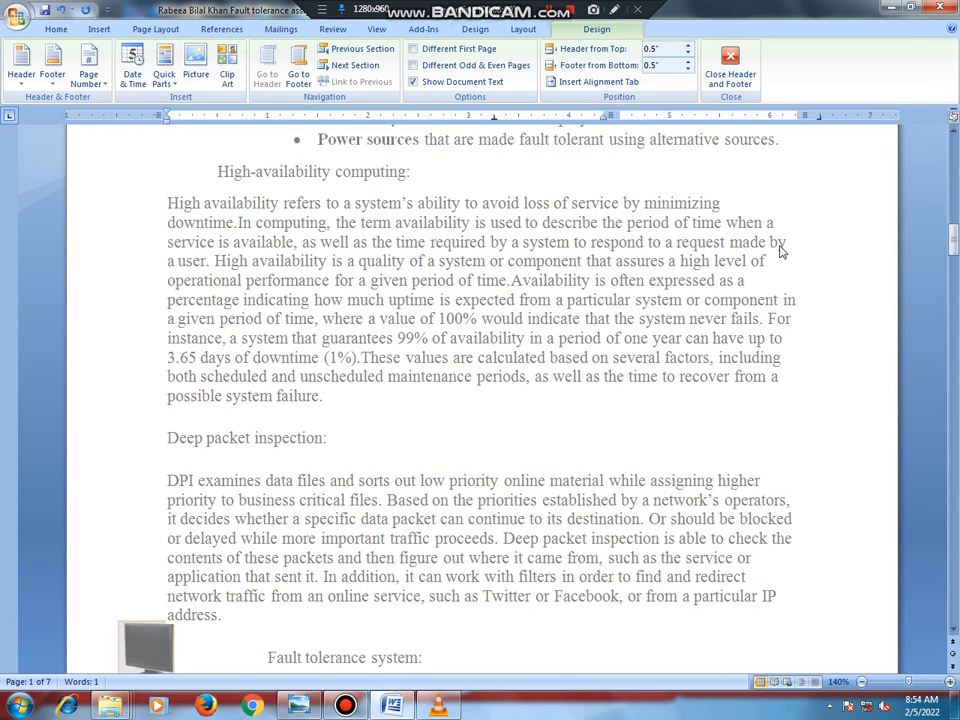
scroll(782, 250, up, 8)
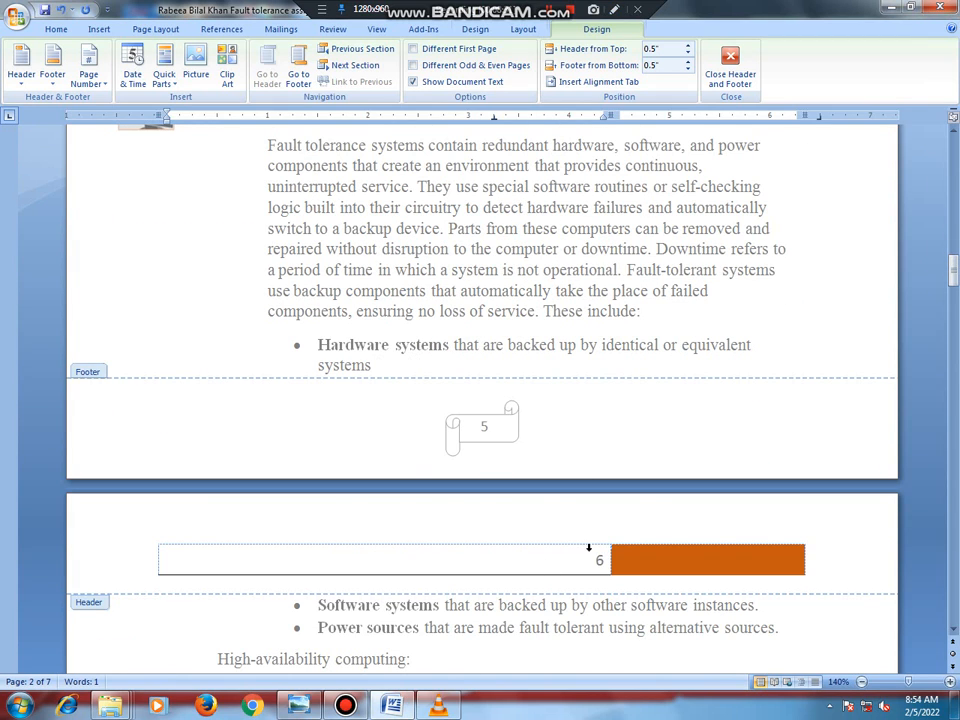
scroll(589, 548, down, 3)
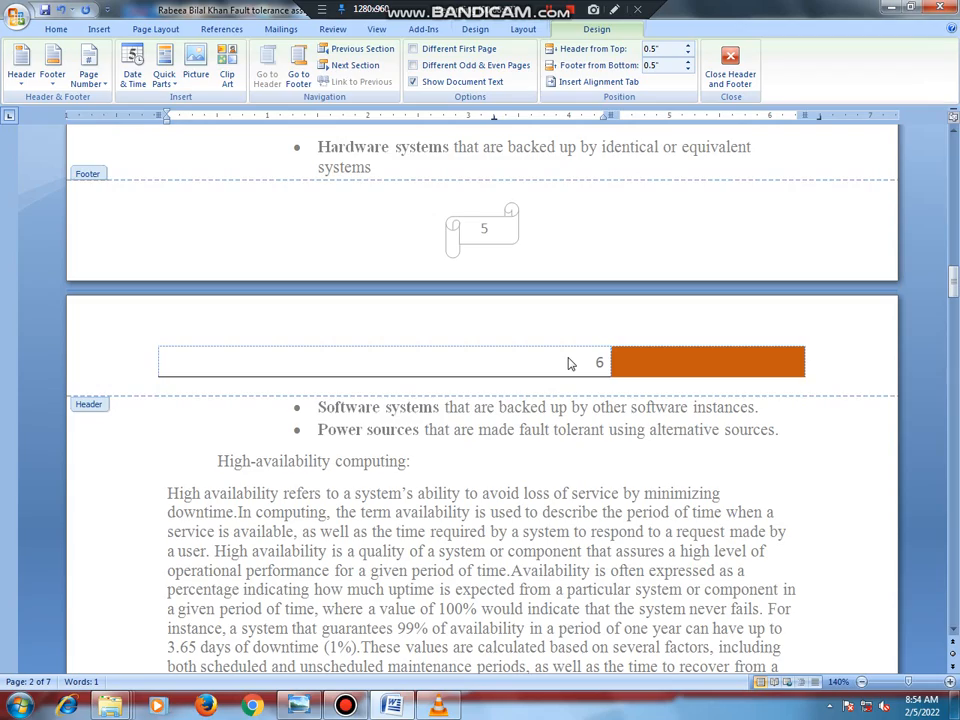
scroll(567, 363, up, 15)
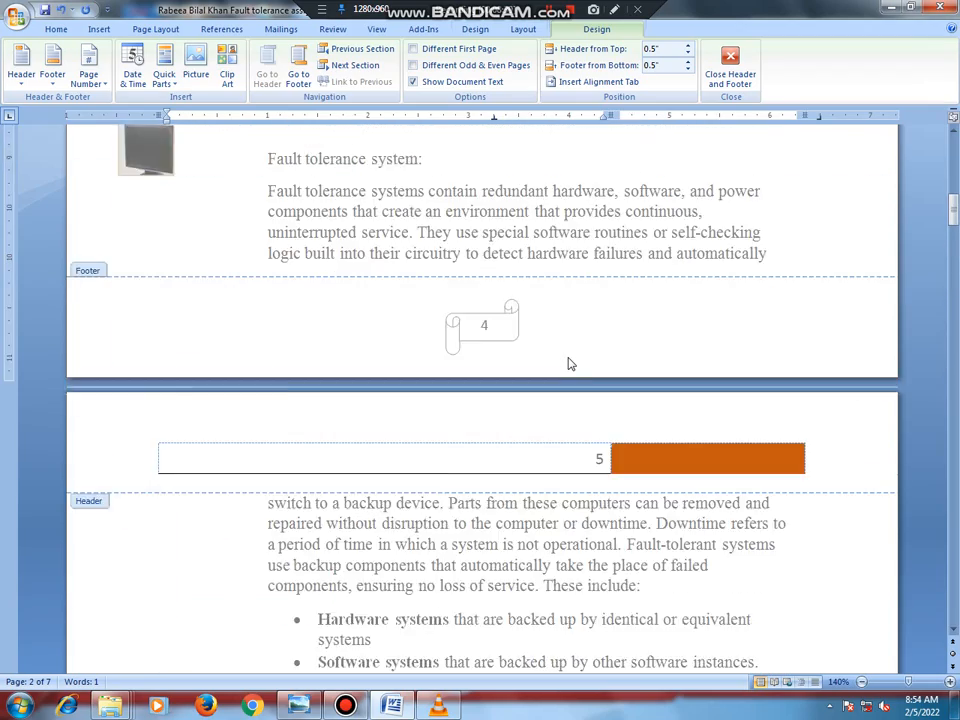
scroll(569, 365, up, 5)
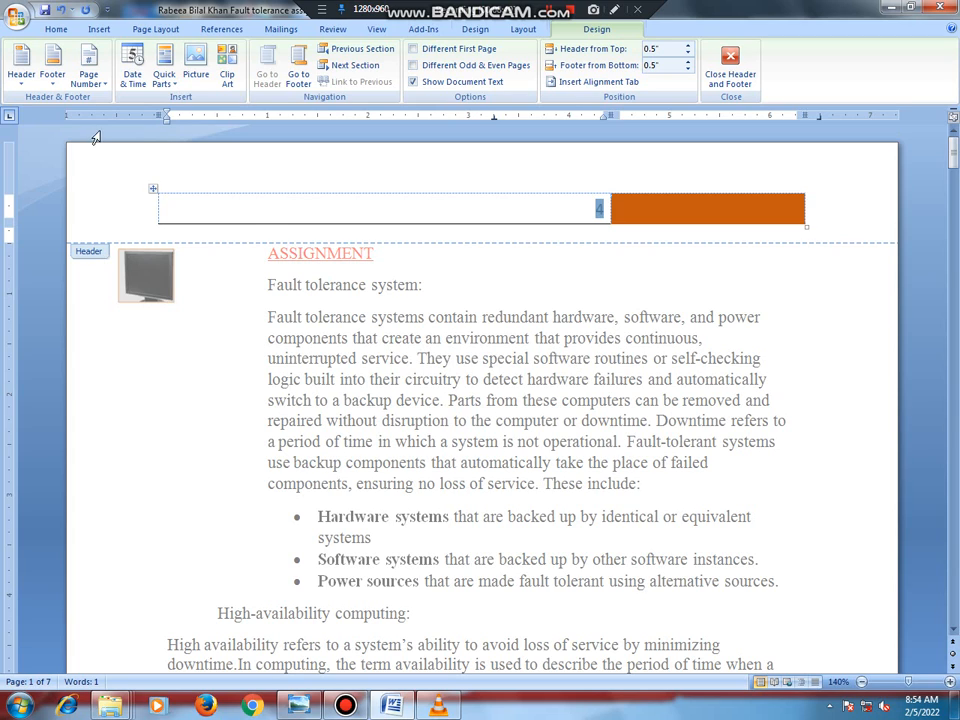
Set the page numbering to continue from the previous section.
click(80, 84)
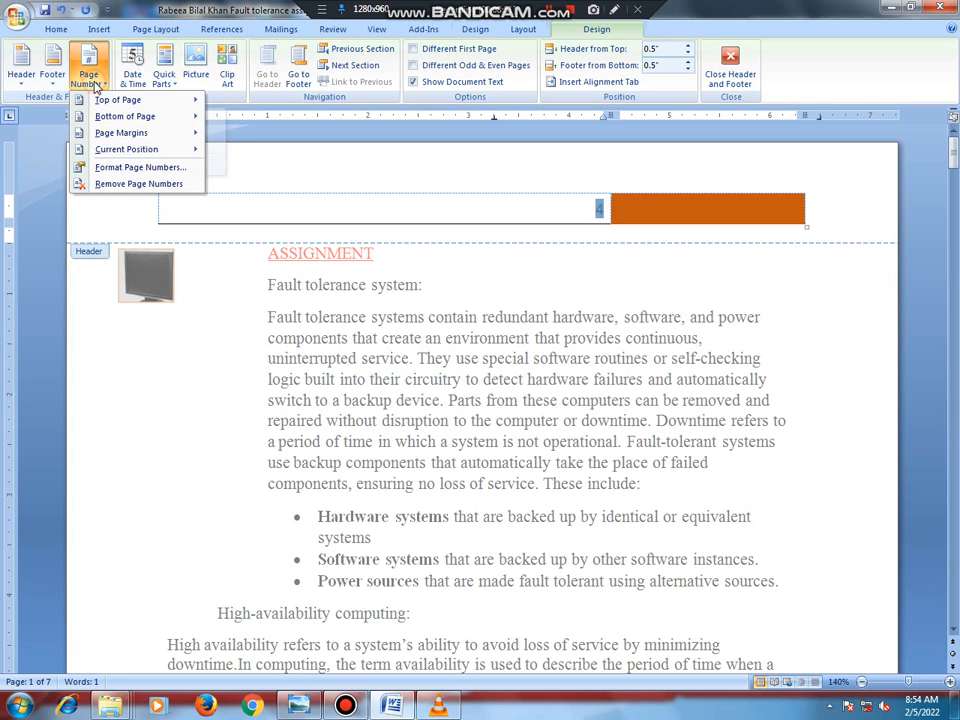
click(133, 169)
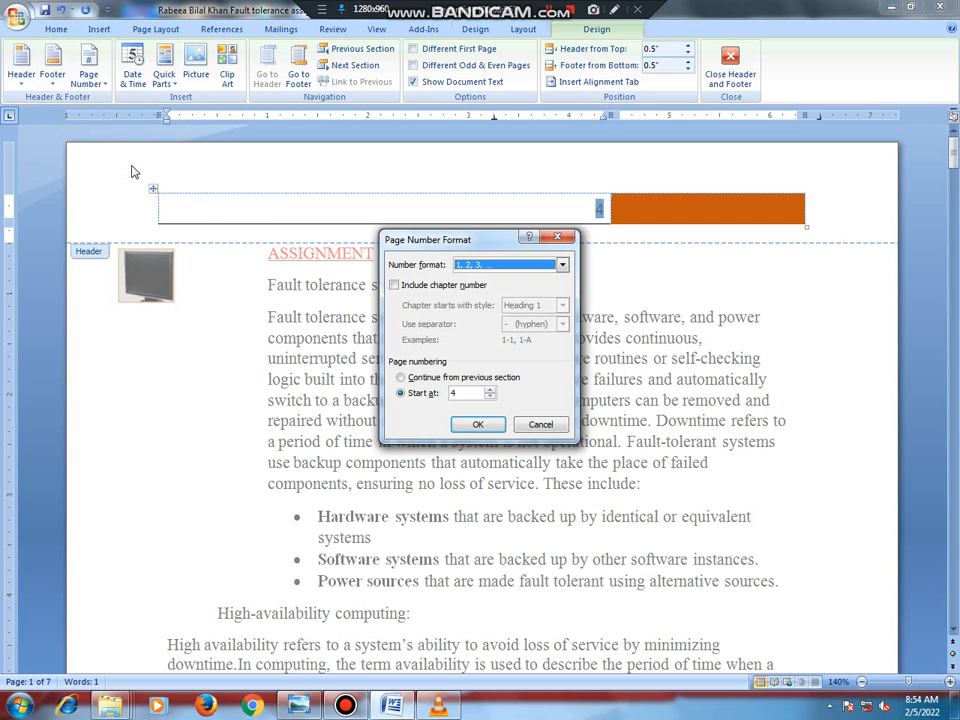
click(432, 382)
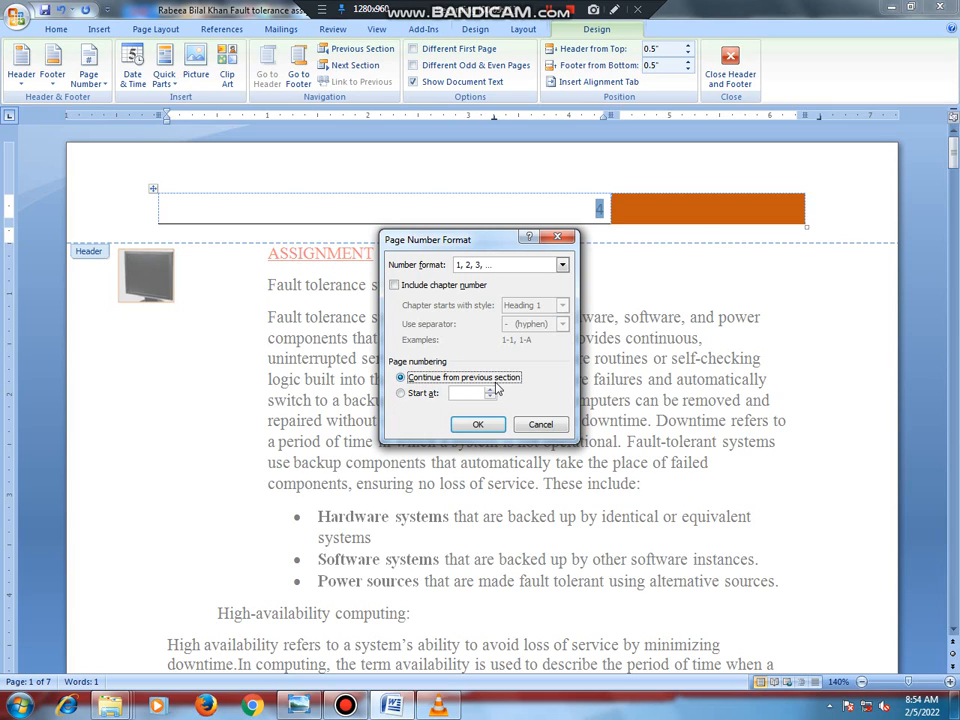
click(478, 426)
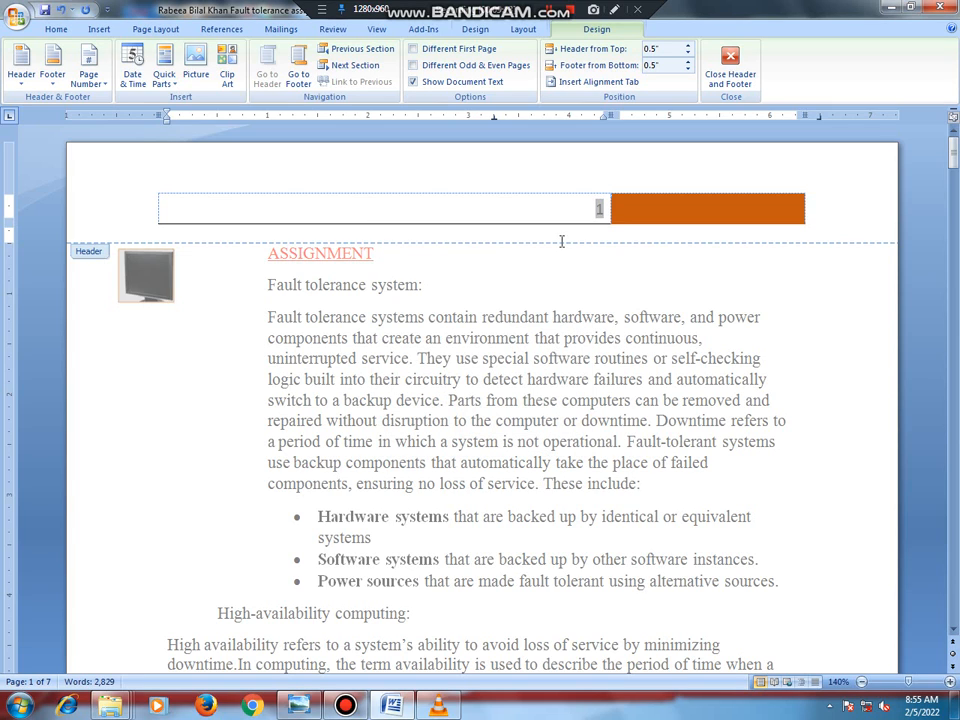
Look through the headers and footers of the following pages to check the page number sequence.
scroll(596, 260, down, 15)
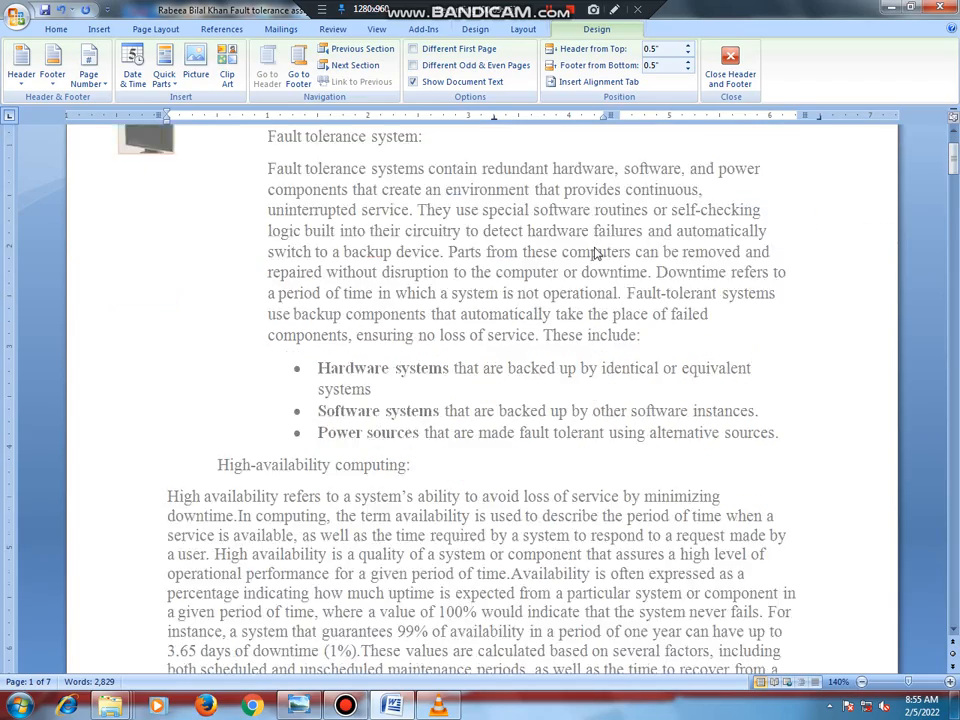
scroll(617, 519, down, 20)
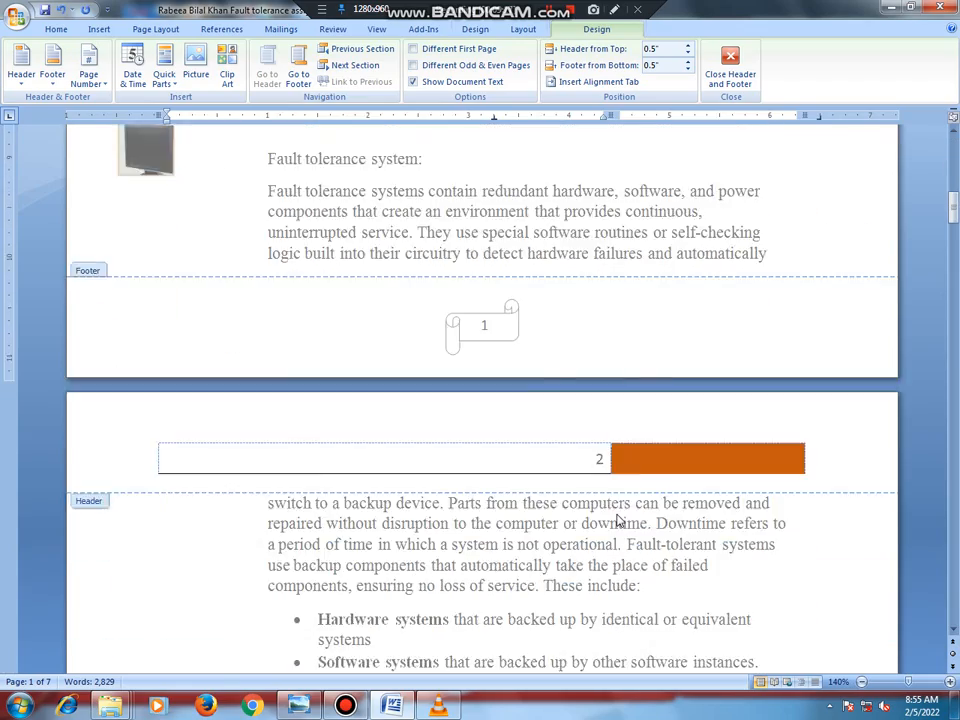
scroll(617, 519, down, 15)
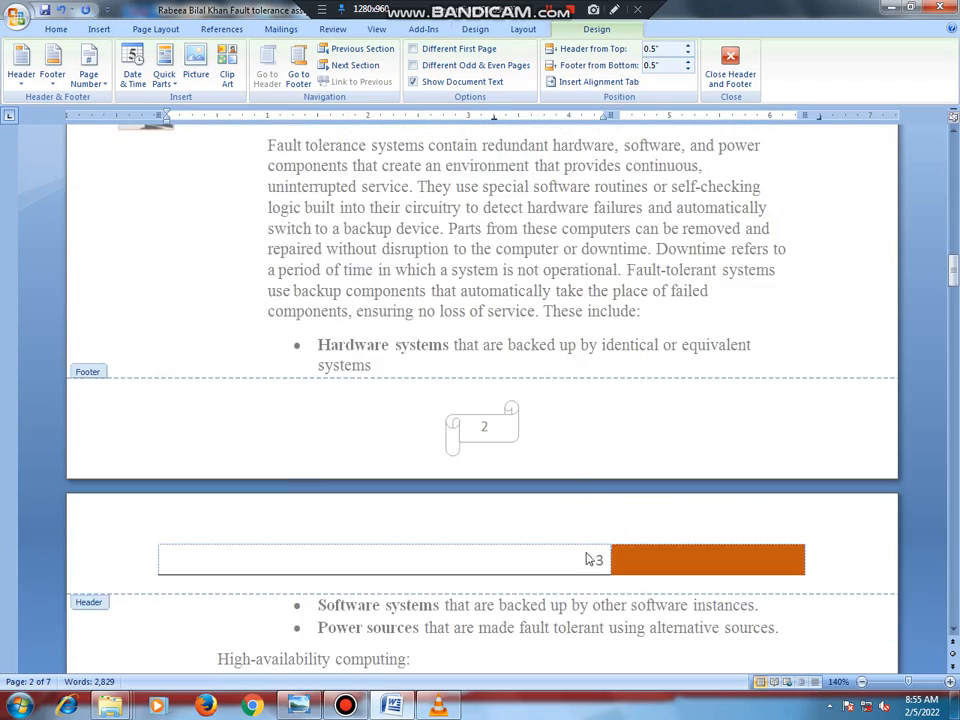
scroll(589, 558, down, 20)
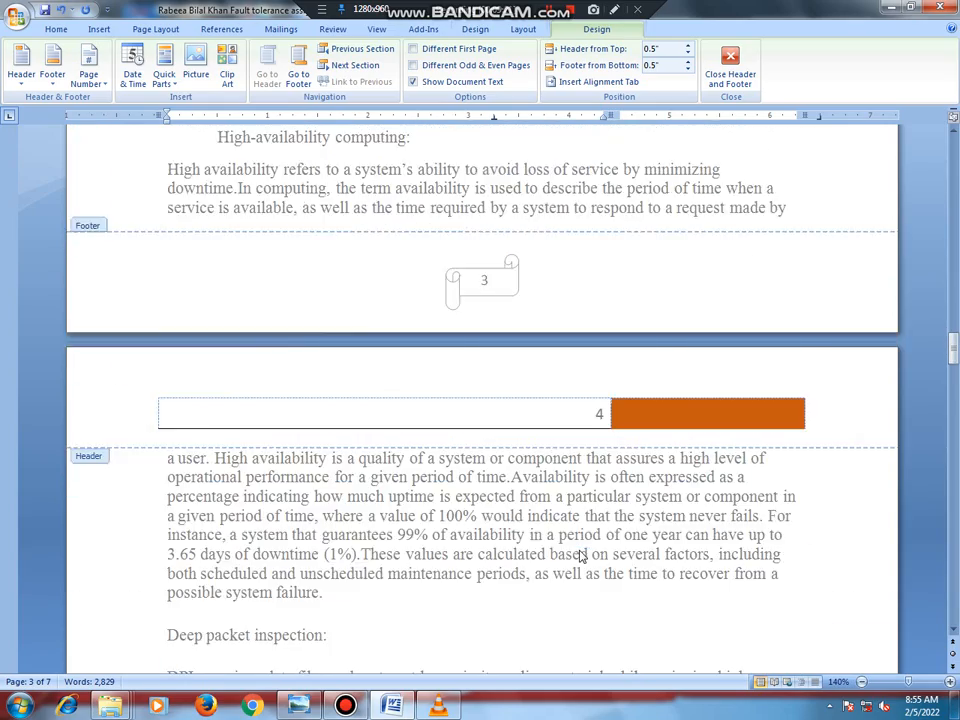
scroll(581, 556, down, 20)
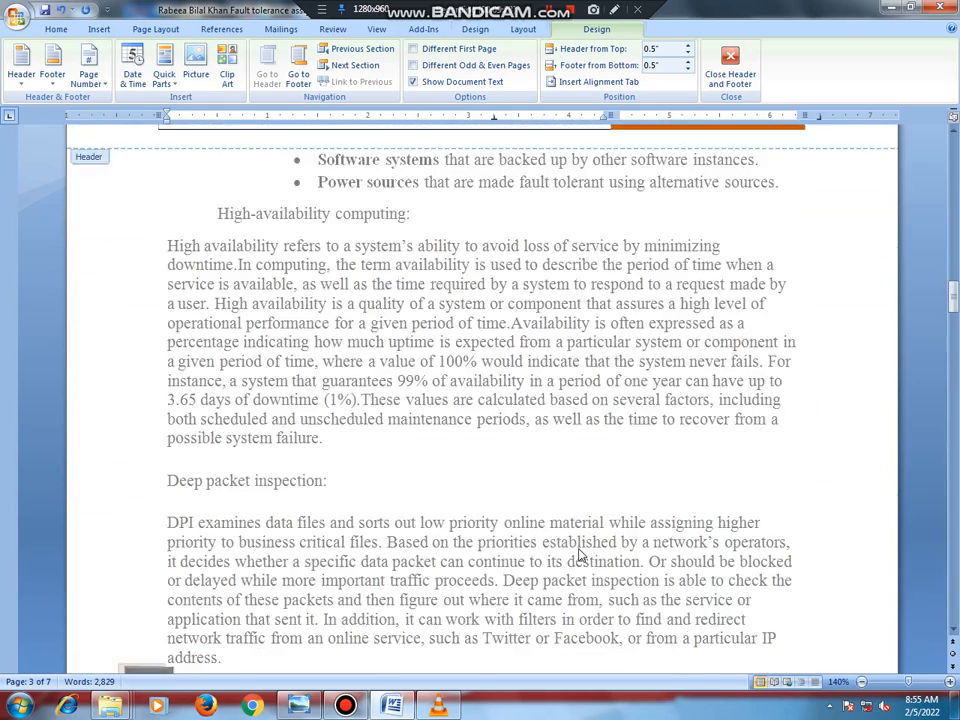
scroll(578, 555, up, 20)
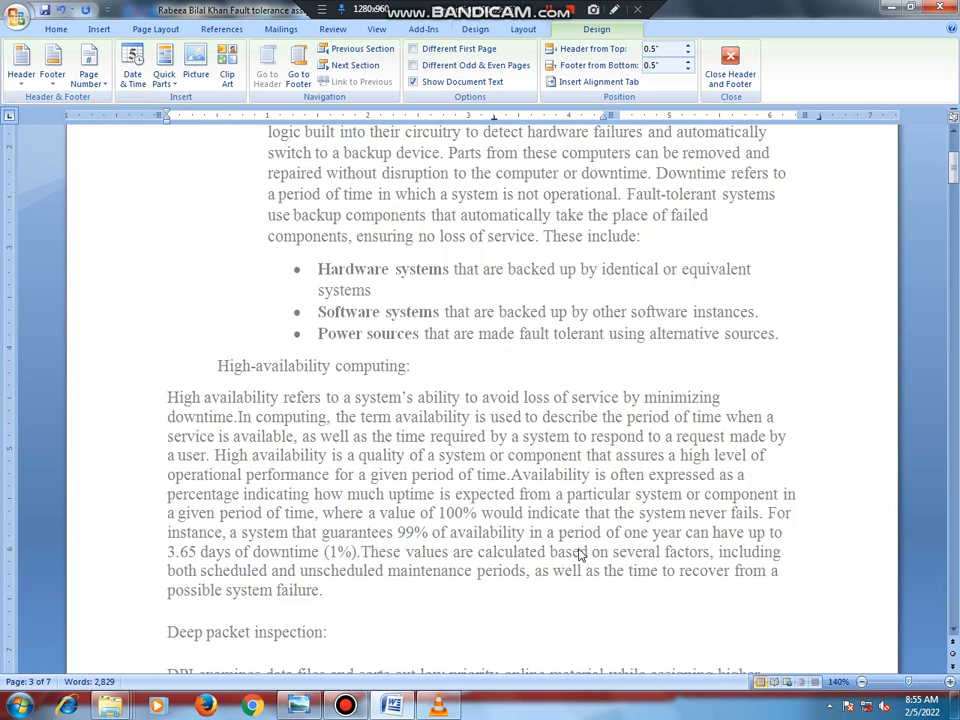